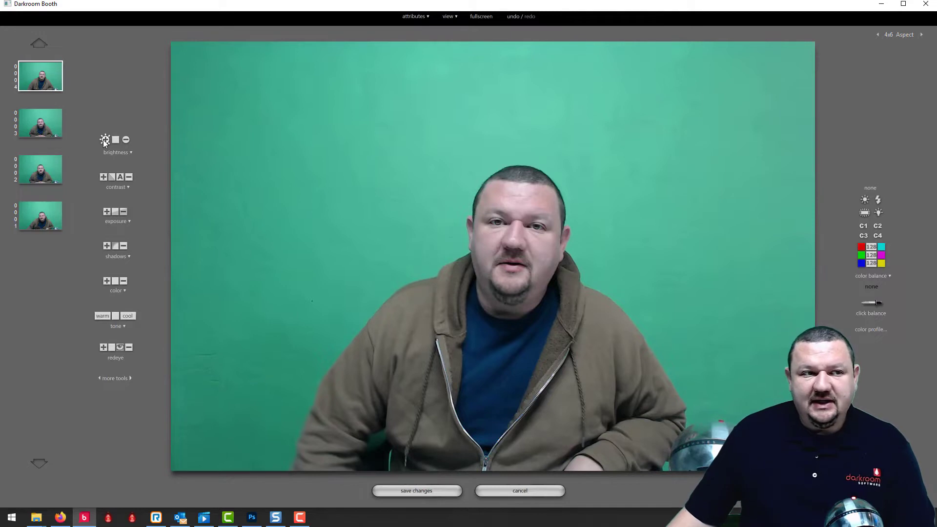
Step: Set the tone of photo 0004 to 10 and raise its brightness to 2.10
{"action": "left_click", "coordinate": [122, 326]}
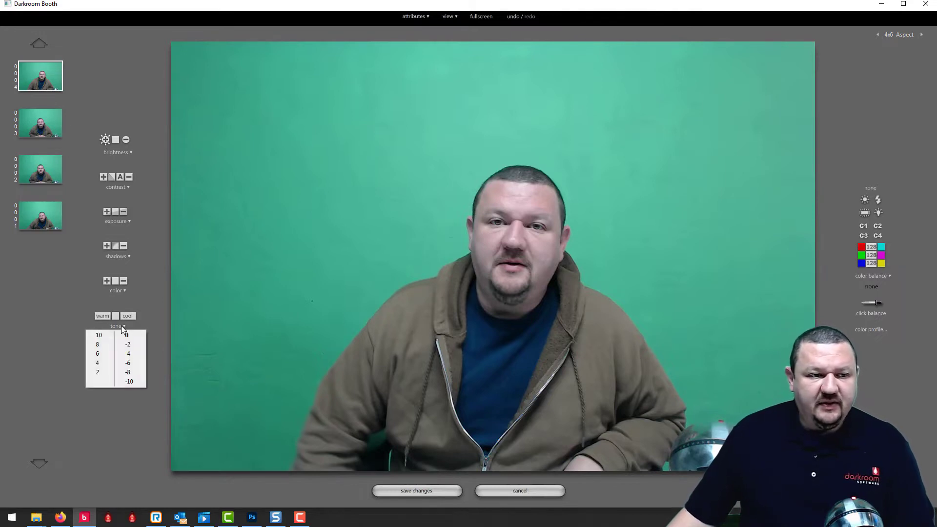
{"action": "left_click", "coordinate": [106, 336]}
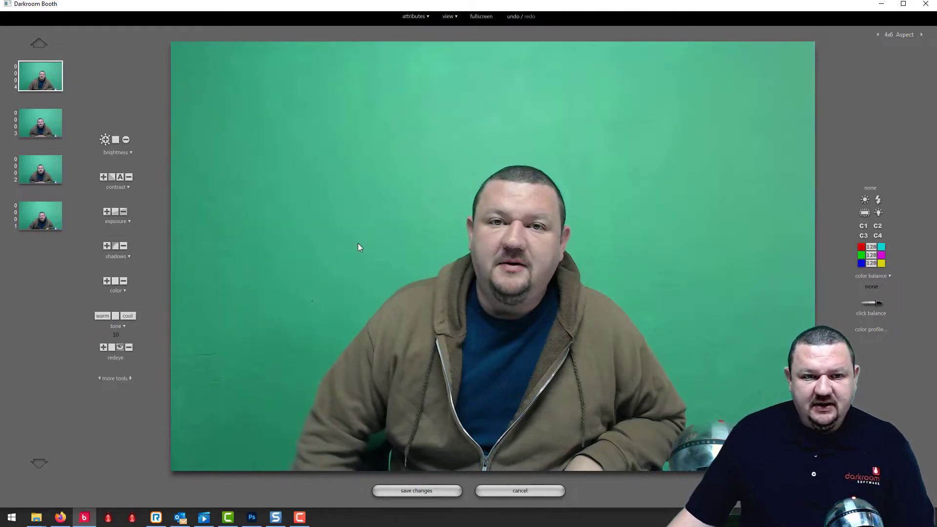
{"action": "left_click", "coordinate": [104, 140]}
{"action": "left_click", "coordinate": [104, 141]}
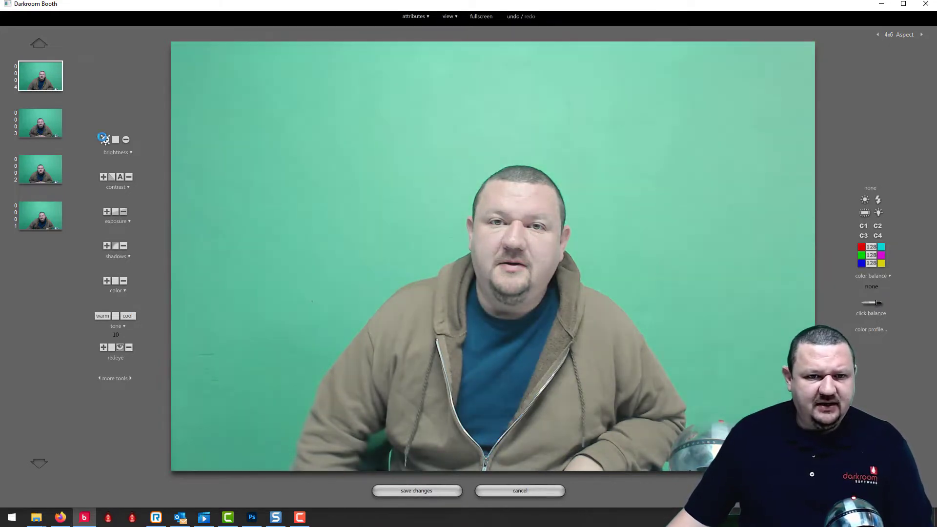
{"action": "left_click", "coordinate": [105, 140]}
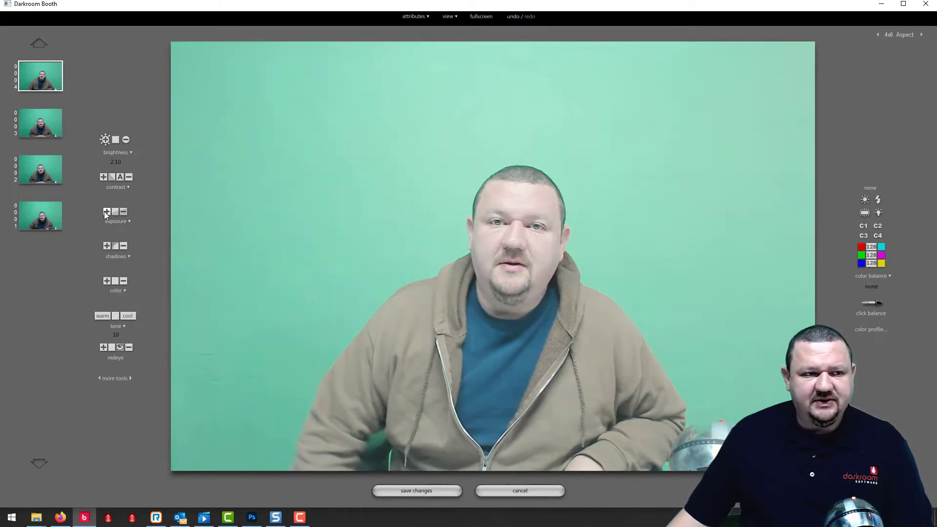
Step: Raise the exposure of photo 0004 to 0.75
{"action": "left_click", "coordinate": [105, 211]}
{"action": "left_click", "coordinate": [104, 212]}
{"action": "left_click", "coordinate": [105, 212]}
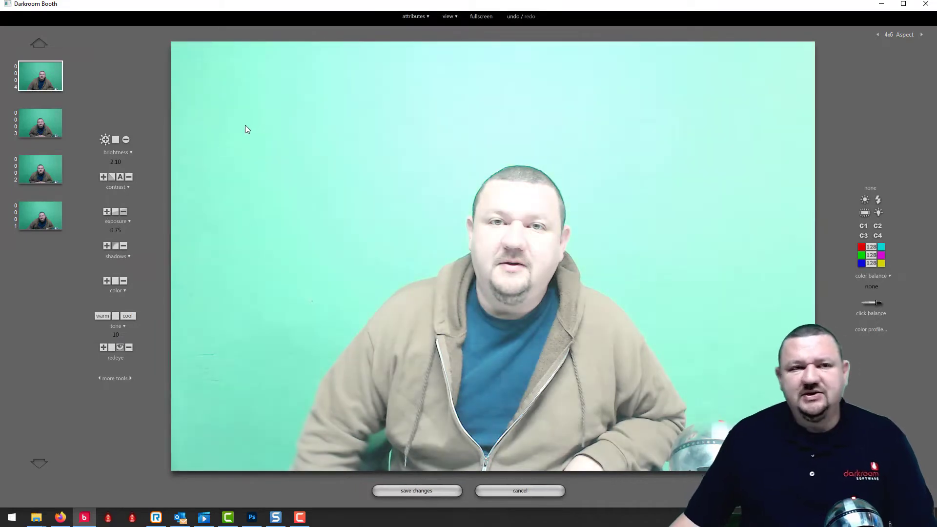
Step: Apply the current attributes of photo 0004, including brightness 2.10 and exposure 0.75, to all images in the catalog
{"action": "left_click", "coordinate": [422, 18]}
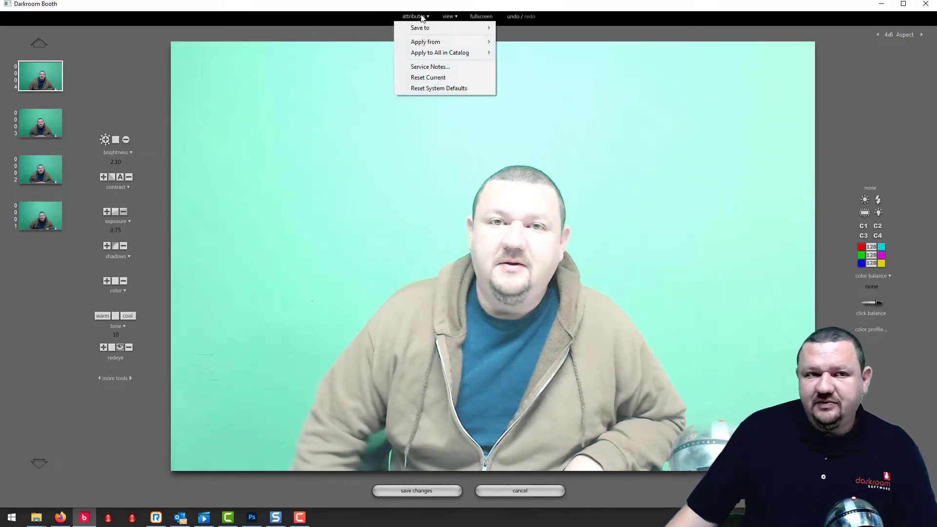
{"action": "mouse_move", "coordinate": [418, 27]}
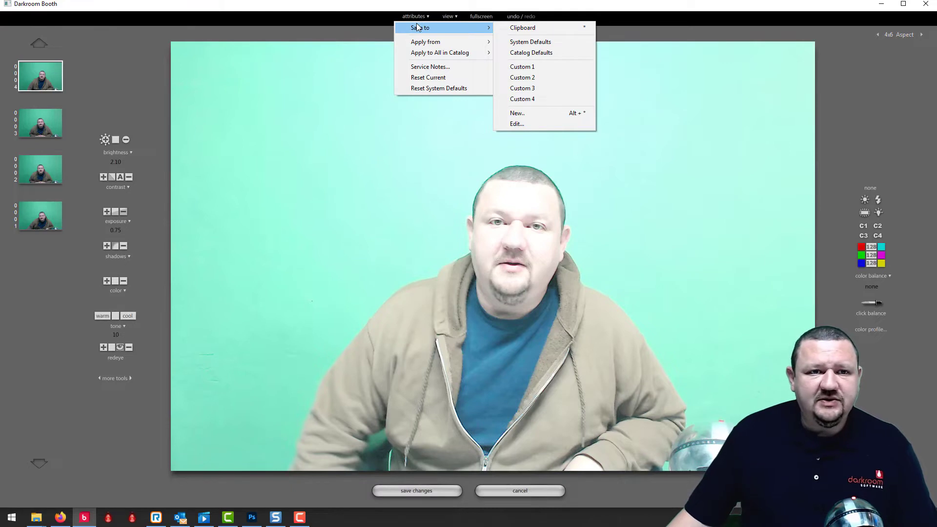
{"action": "mouse_move", "coordinate": [441, 58]}
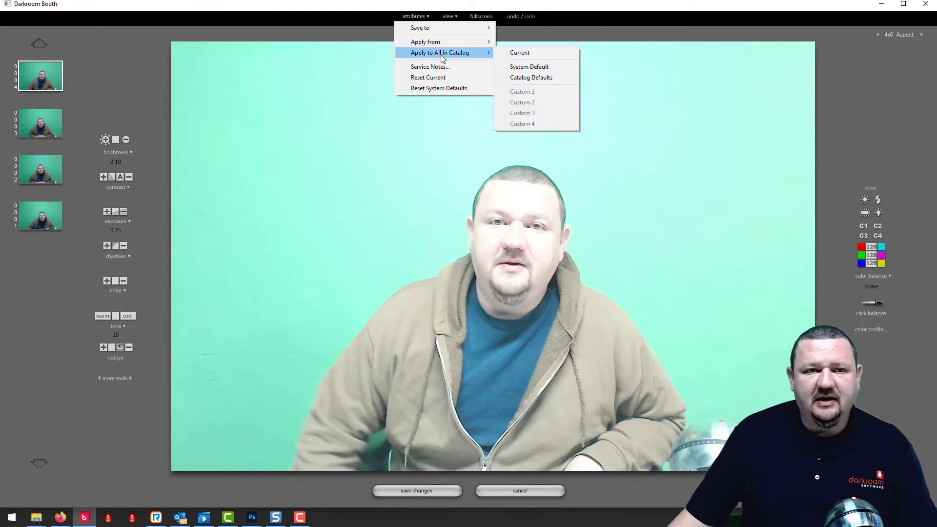
{"action": "left_click", "coordinate": [525, 52]}
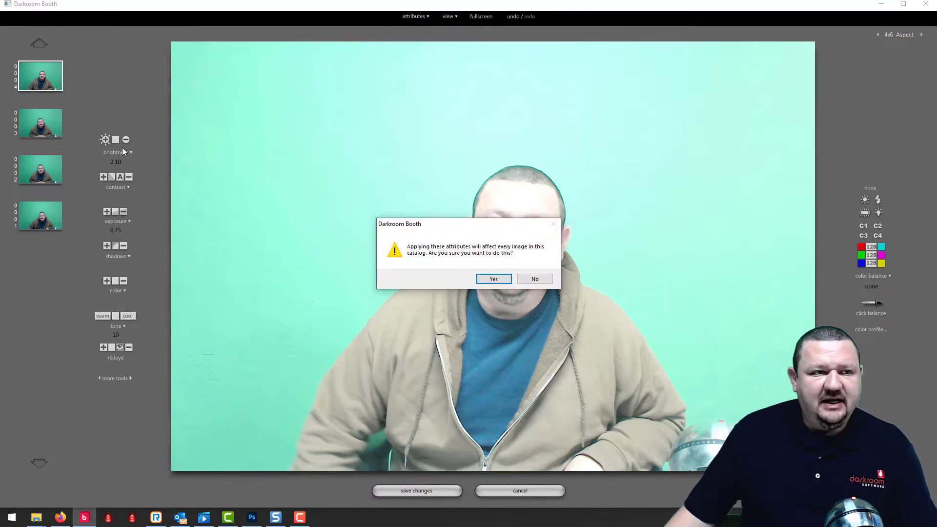
{"action": "left_click", "coordinate": [503, 282]}
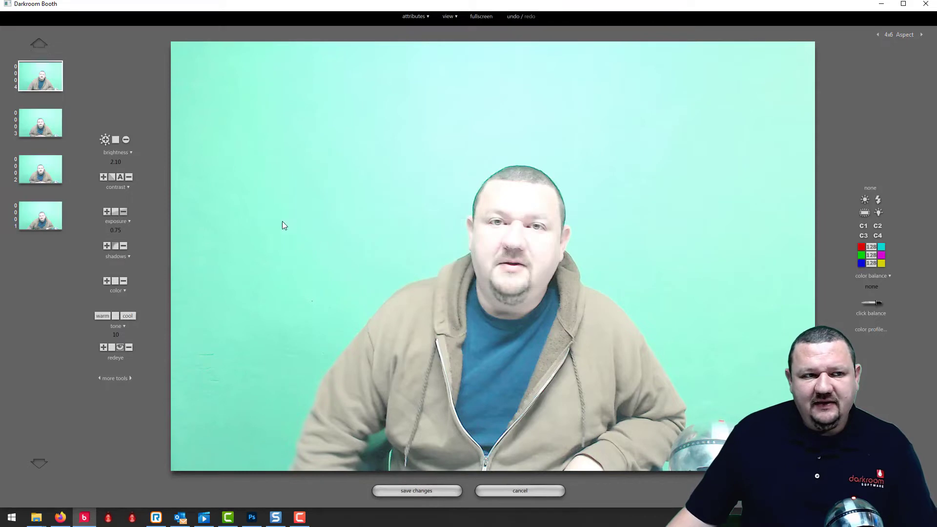
Step: Reset the brightness of photo 0004 to 1.00 and set its exposure to 0.50
{"action": "left_click", "coordinate": [116, 140]}
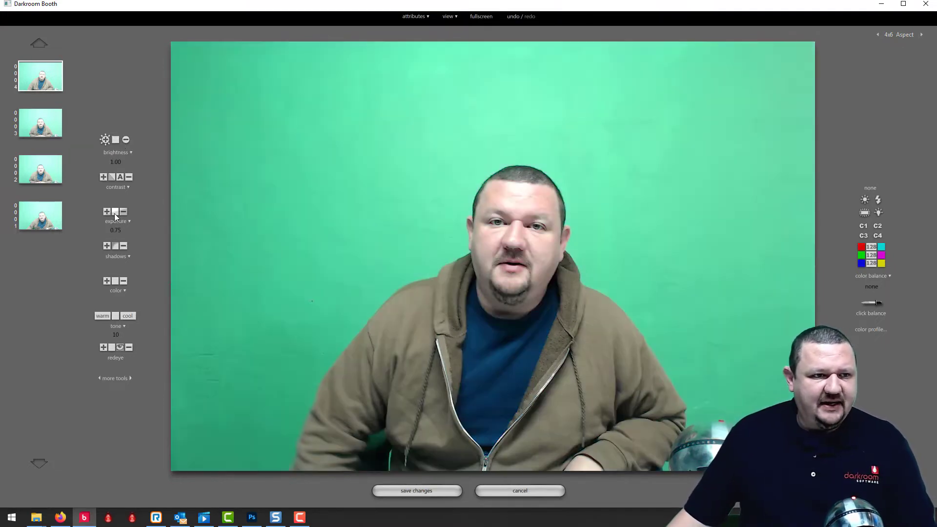
{"action": "left_click", "coordinate": [116, 211]}
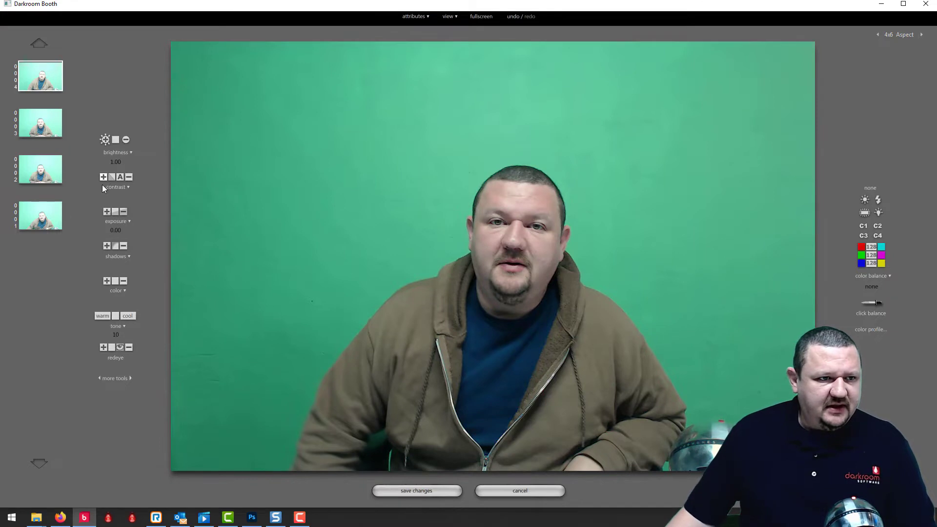
{"action": "left_click", "coordinate": [107, 212]}
{"action": "left_click", "coordinate": [107, 212]}
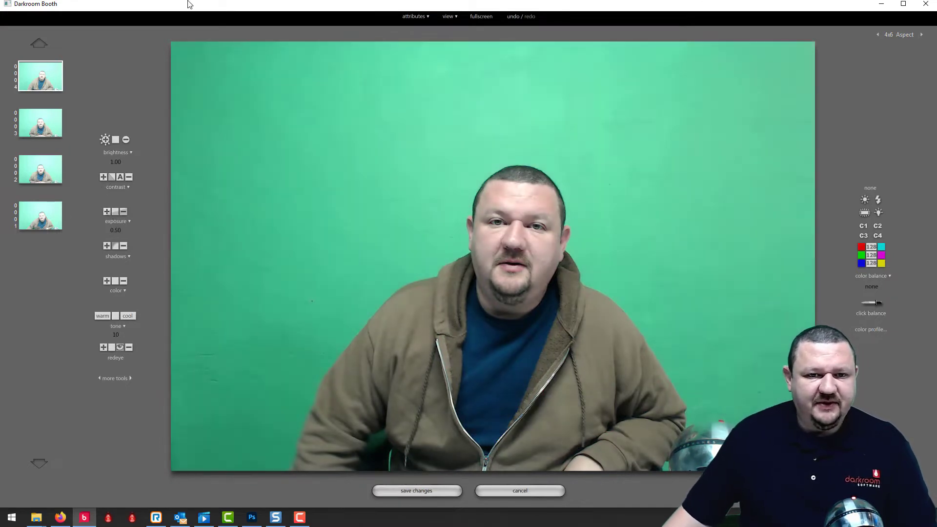
Step: Apply the current attributes of photo 0004, with brightness 1.00 and exposure 0.50, to all images in the catalog
{"action": "left_click", "coordinate": [422, 16]}
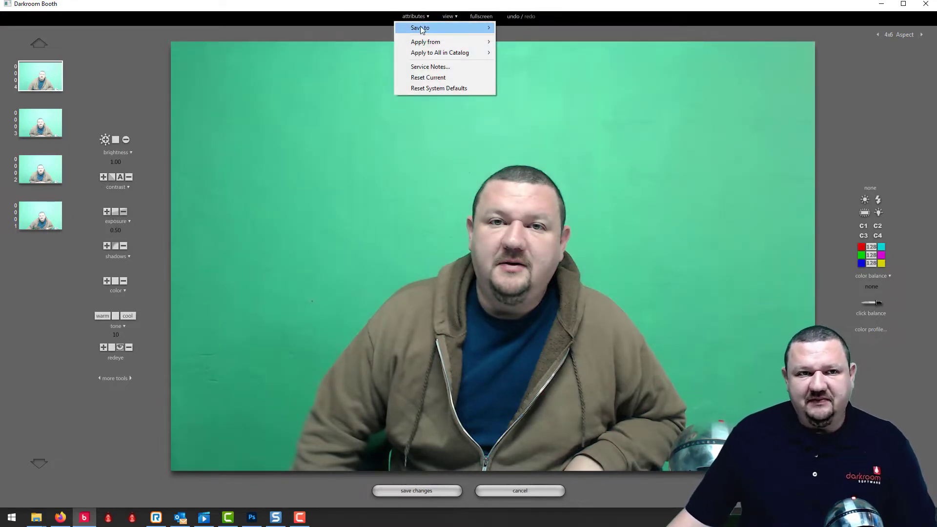
{"action": "mouse_move", "coordinate": [422, 29]}
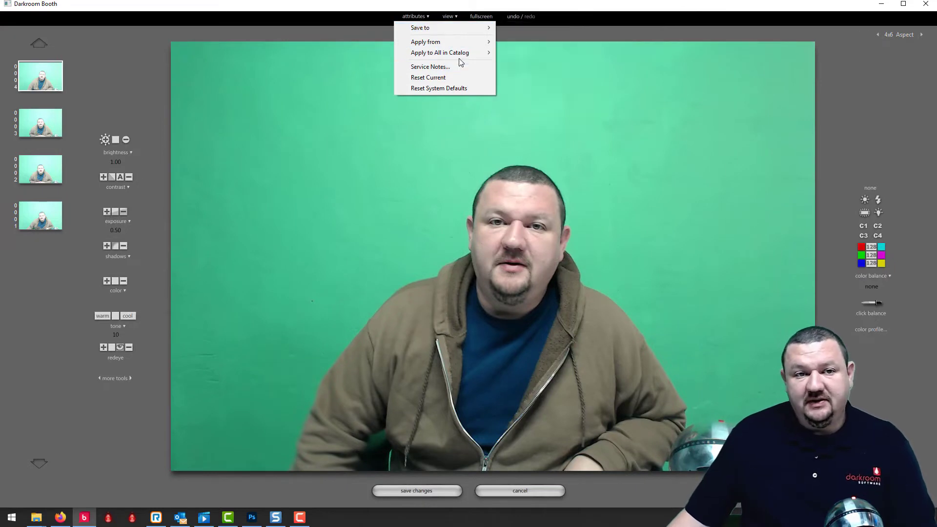
{"action": "mouse_move", "coordinate": [461, 54]}
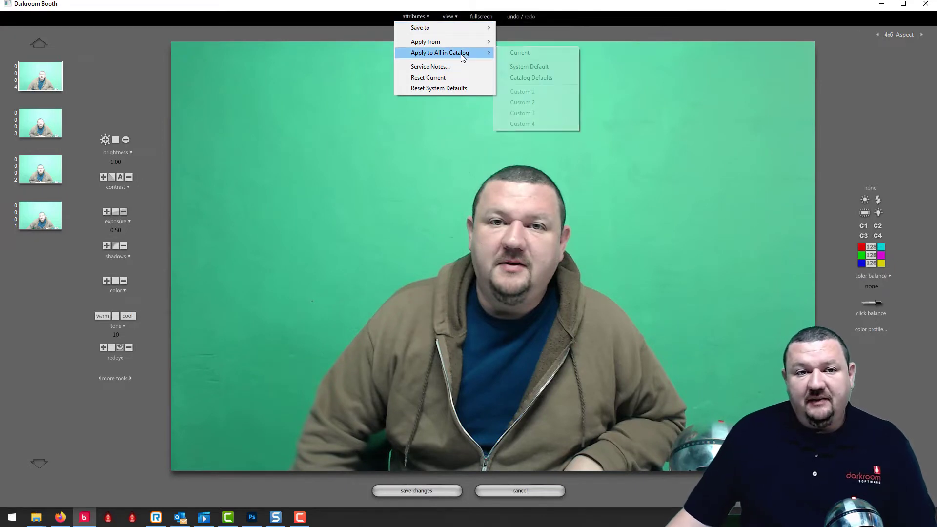
{"action": "left_click", "coordinate": [513, 54]}
{"action": "left_click", "coordinate": [490, 280]}
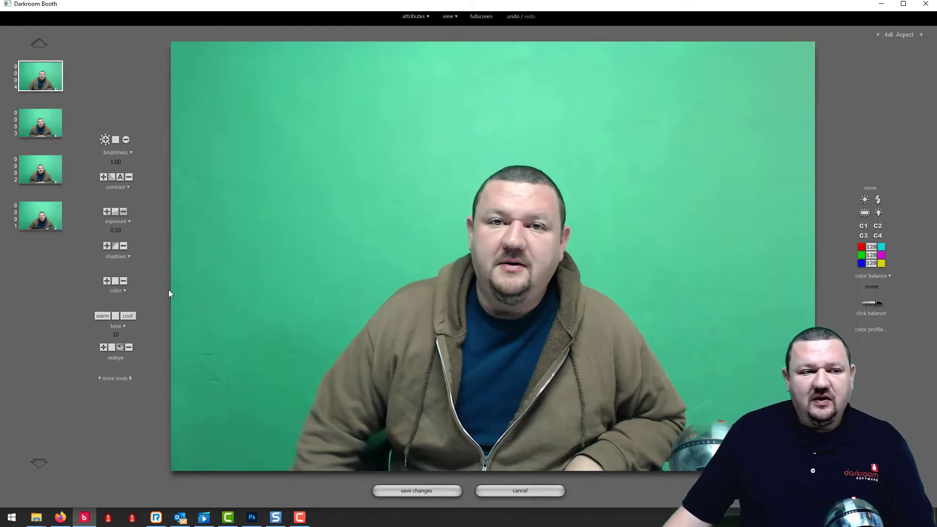
Step: Shift the color balance of photo 0004 to red 98 and green 78
{"action": "left_click", "coordinate": [418, 16]}
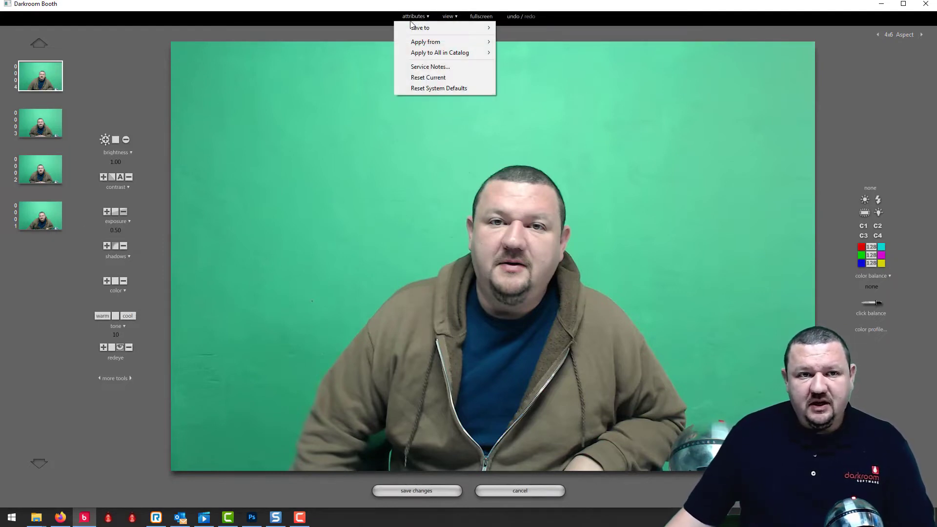
{"action": "mouse_move", "coordinate": [410, 27]}
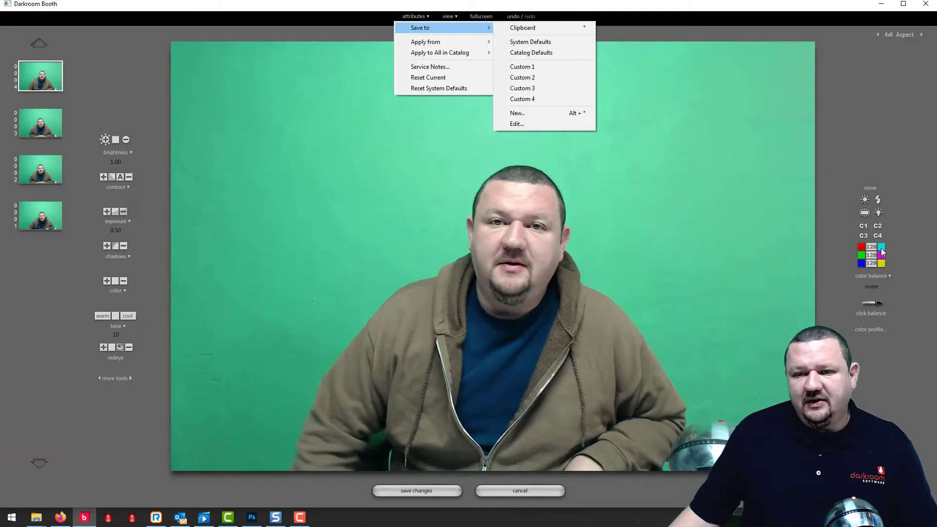
{"action": "left_click", "coordinate": [881, 248]}
{"action": "left_click", "coordinate": [880, 247]}
{"action": "left_click", "coordinate": [880, 246]}
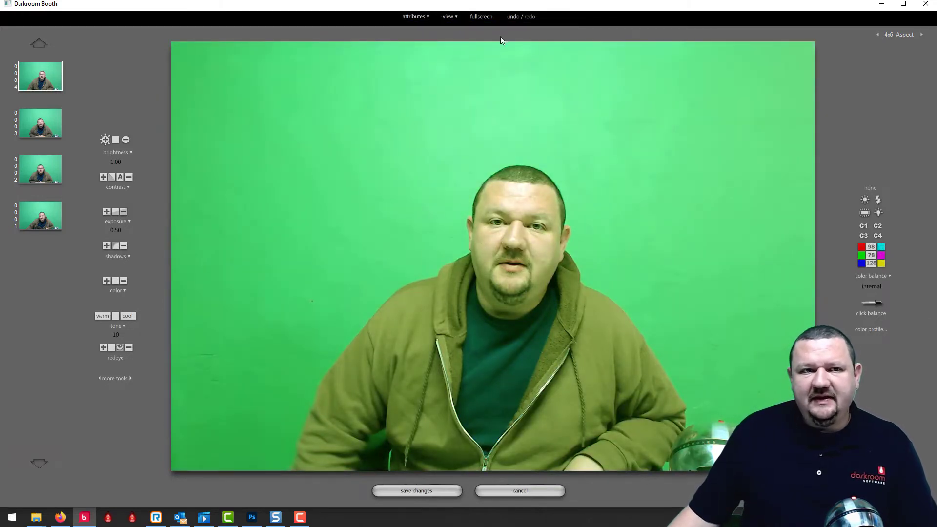
Step: Review the destinations for saving attributes and apply the custom color balance preset C1 to photo 0004
{"action": "left_click", "coordinate": [414, 17]}
{"action": "mouse_move", "coordinate": [435, 32]}
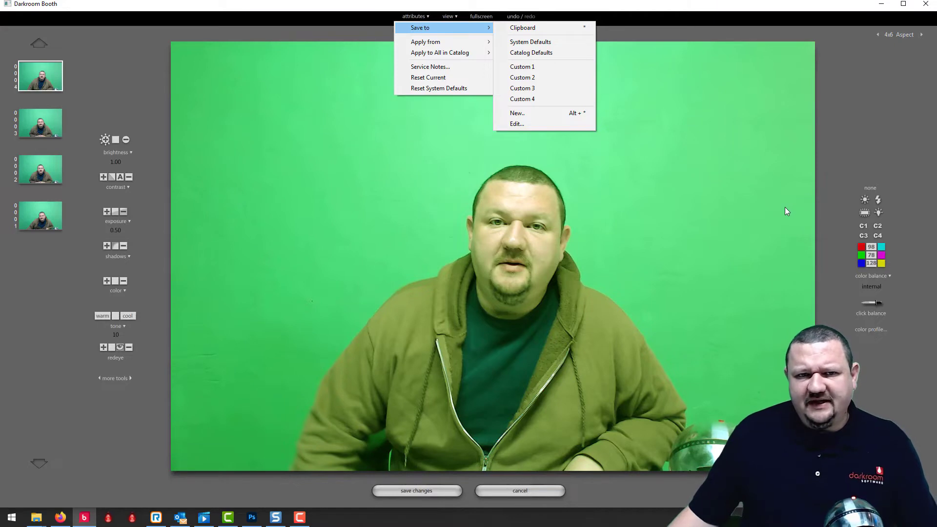
{"action": "left_click", "coordinate": [861, 226]}
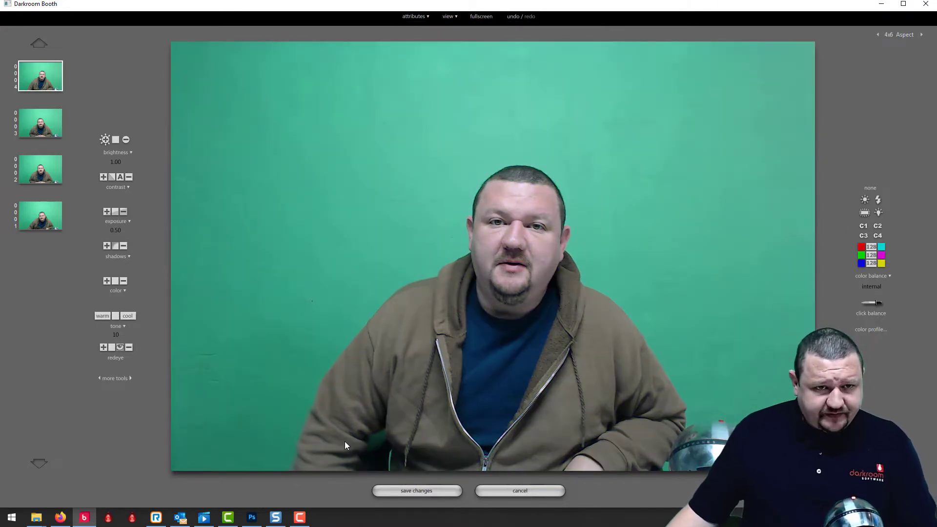
Step: Enlarge photo 0004 within the frame and apply its current attributes to all images in the catalog
{"action": "left_click", "coordinate": [100, 379]}
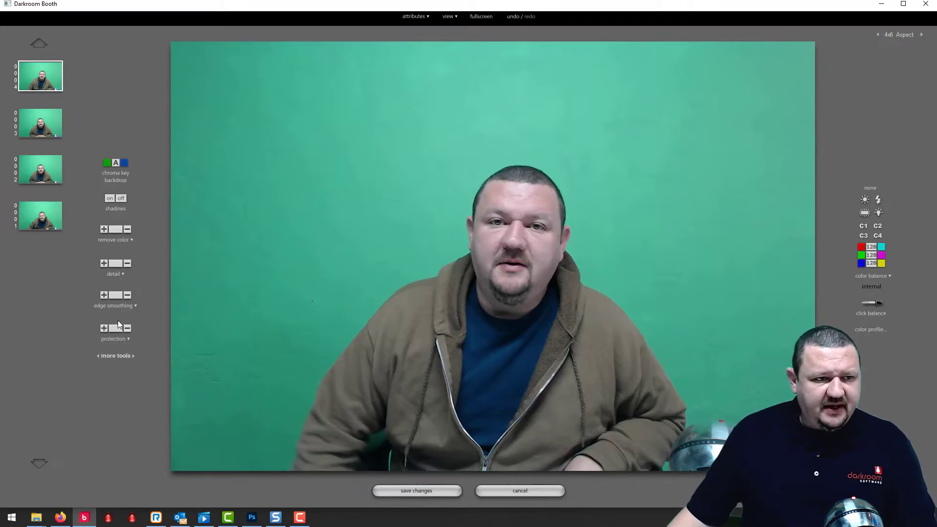
{"action": "left_click", "coordinate": [100, 357]}
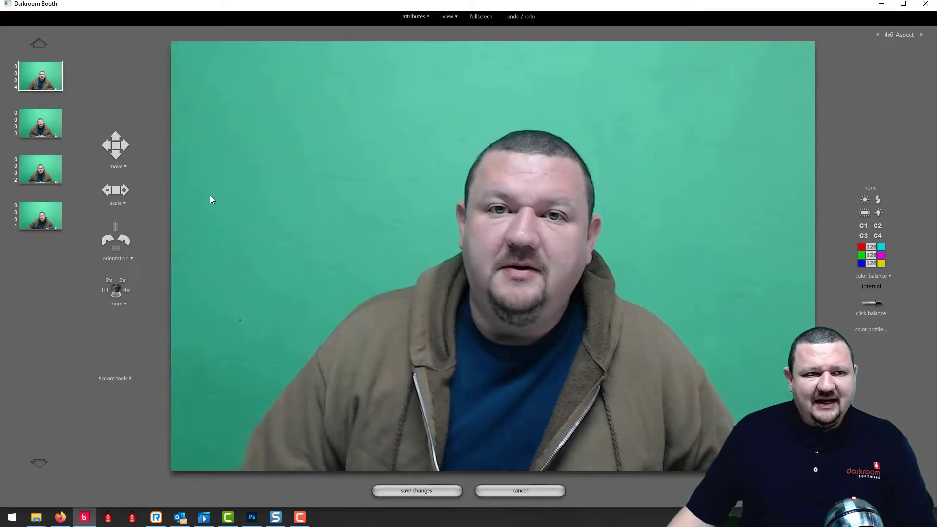
{"action": "left_click", "coordinate": [411, 19]}
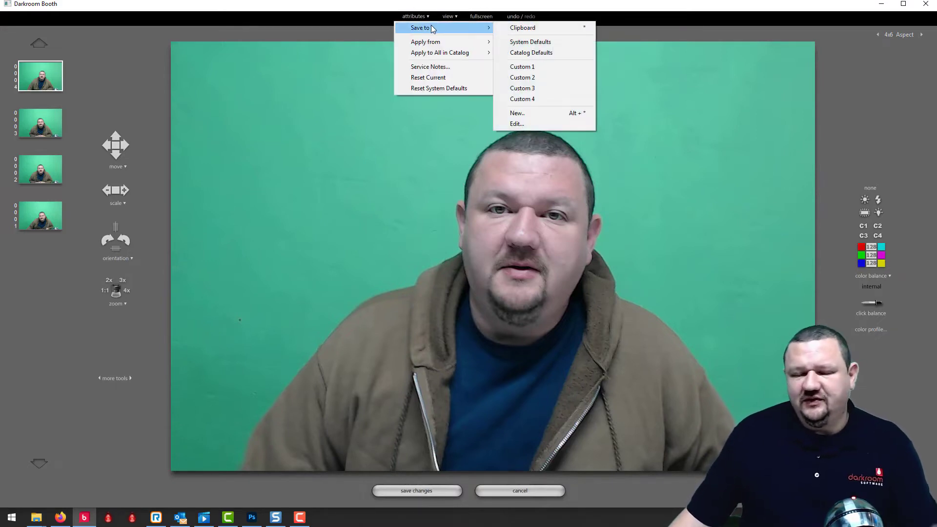
{"action": "mouse_move", "coordinate": [463, 52]}
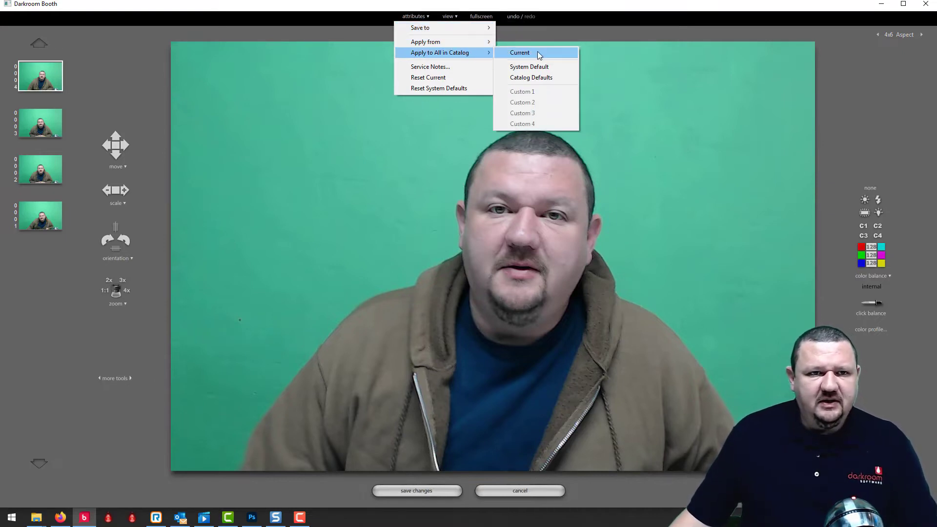
{"action": "left_click", "coordinate": [538, 52]}
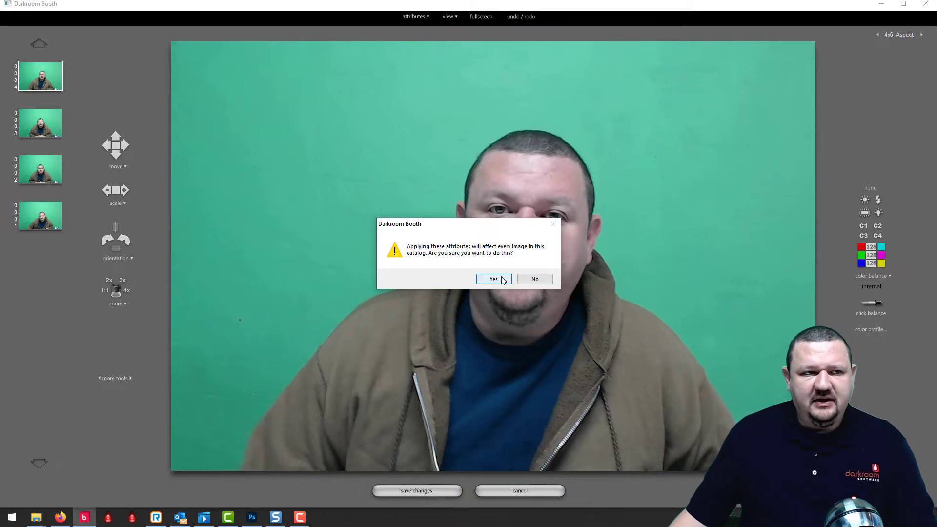
{"action": "left_click", "coordinate": [493, 279]}
Step: Check photo 0003 against photo 0004, and save the changes with photo 0004 zoomed in
{"action": "left_click", "coordinate": [54, 137]}
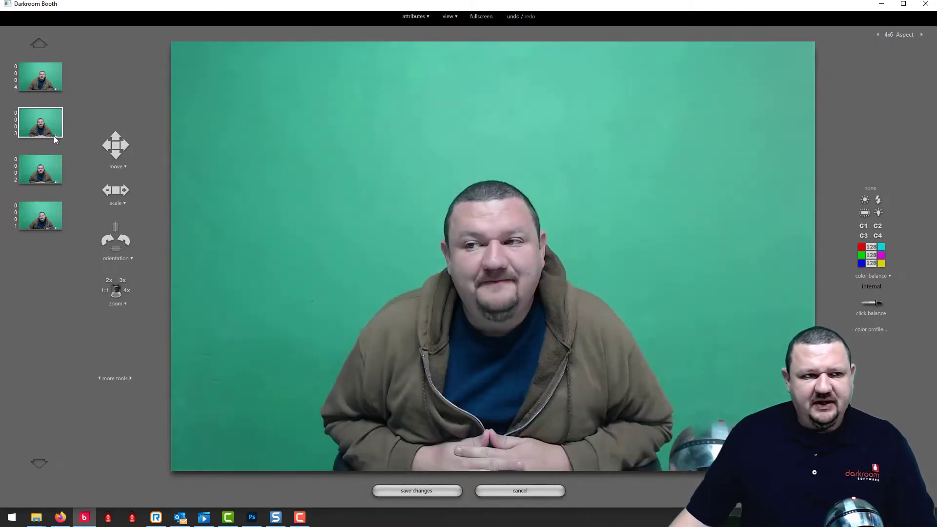
{"action": "left_click", "coordinate": [42, 82]}
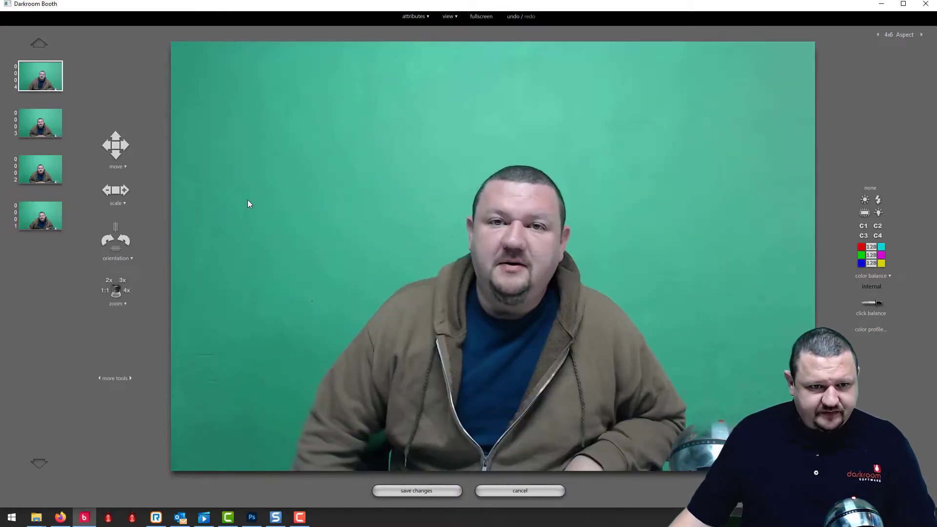
{"action": "scroll", "coordinate": [430, 253], "scroll_direction": "up", "scroll_amount": 3}
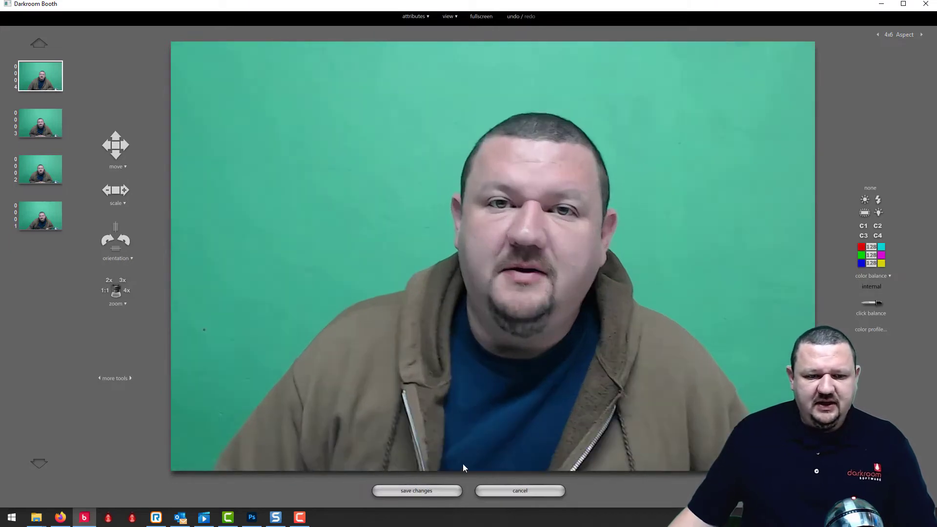
{"action": "left_click", "coordinate": [416, 491]}
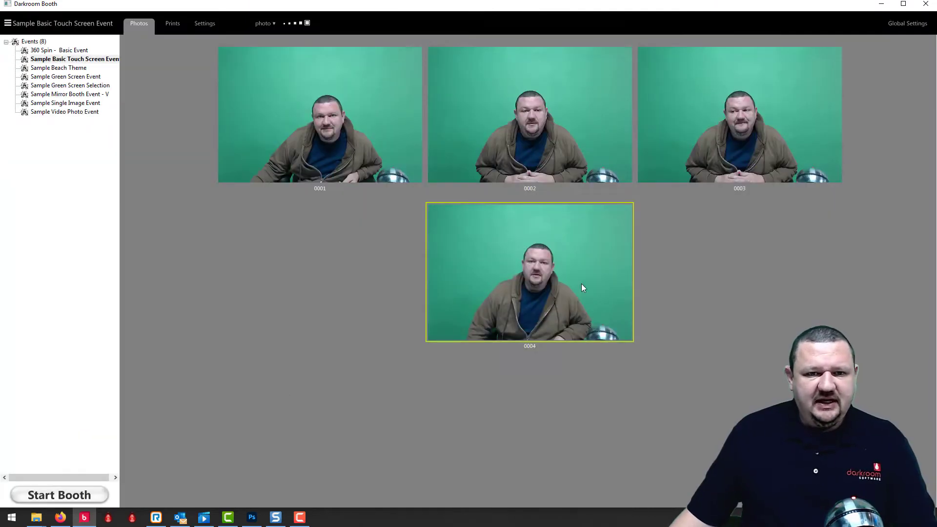
Step: Examine the photo thumbnails at two sizes and reopen photo 0004 to check its framing, leaving the editor without saving
{"action": "left_click", "coordinate": [301, 23]}
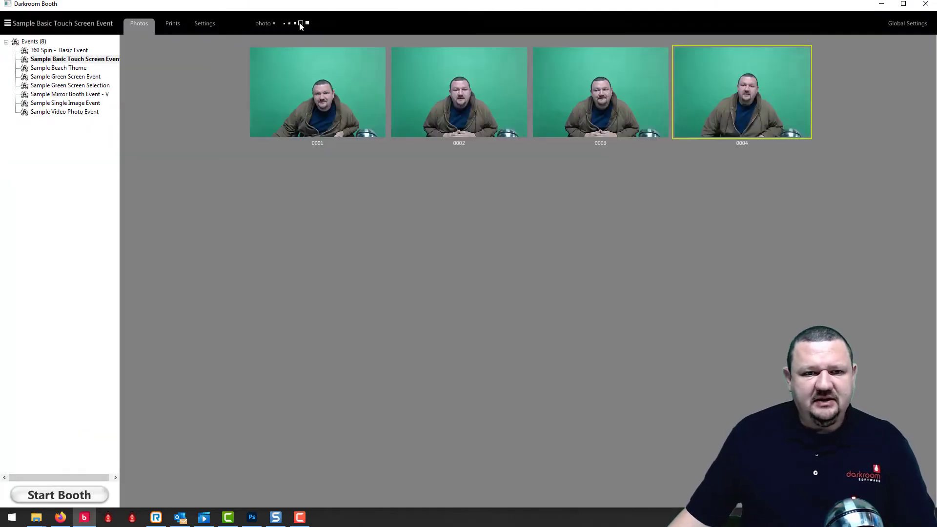
{"action": "left_click", "coordinate": [307, 23]}
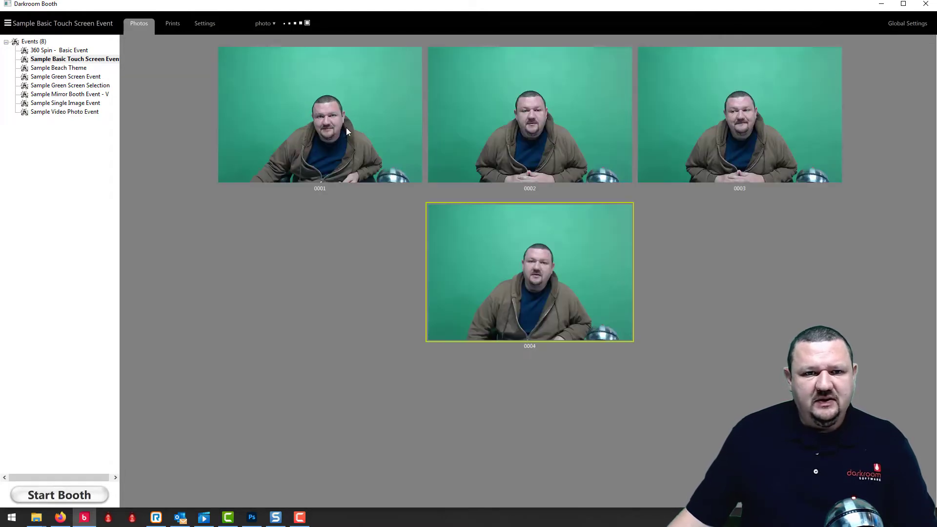
{"action": "double_click", "coordinate": [600, 306]}
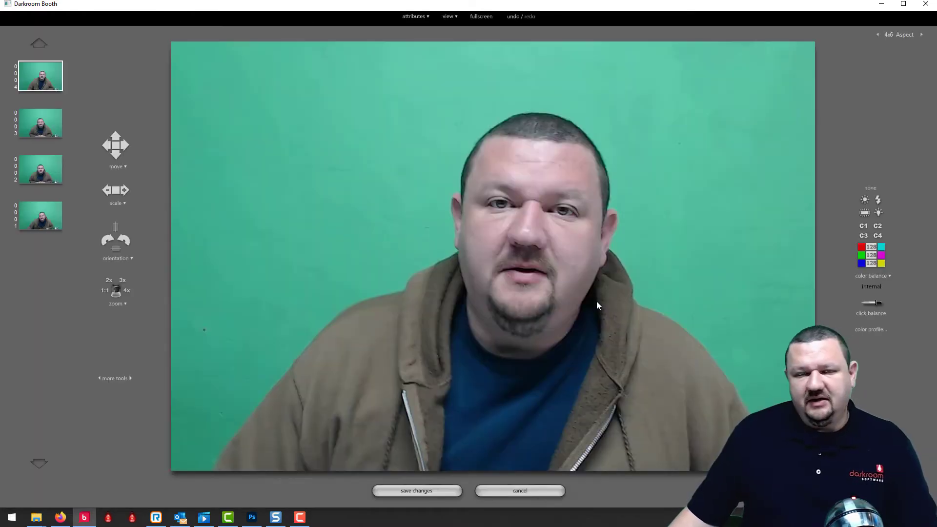
{"action": "left_click", "coordinate": [527, 490]}
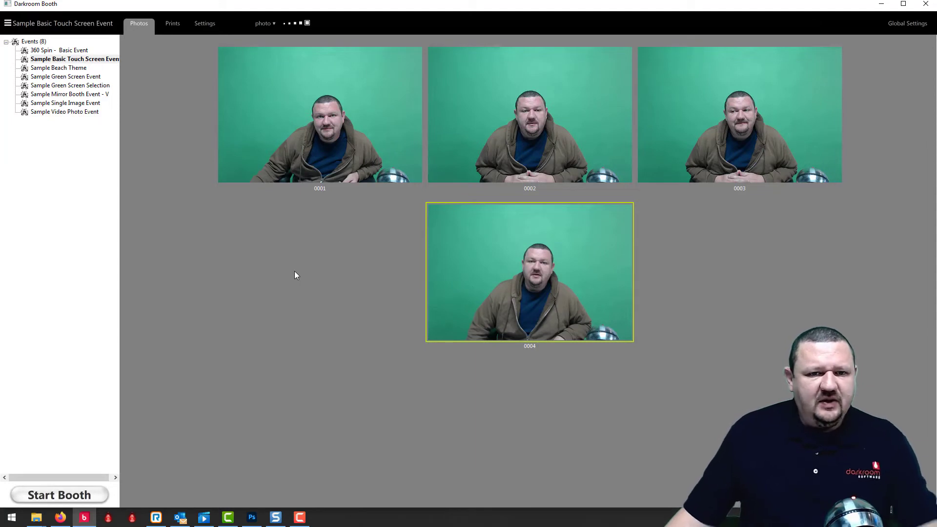
Step: Open print 0002 of the Sample Green Screen Selection event for editing
{"action": "left_click", "coordinate": [61, 77]}
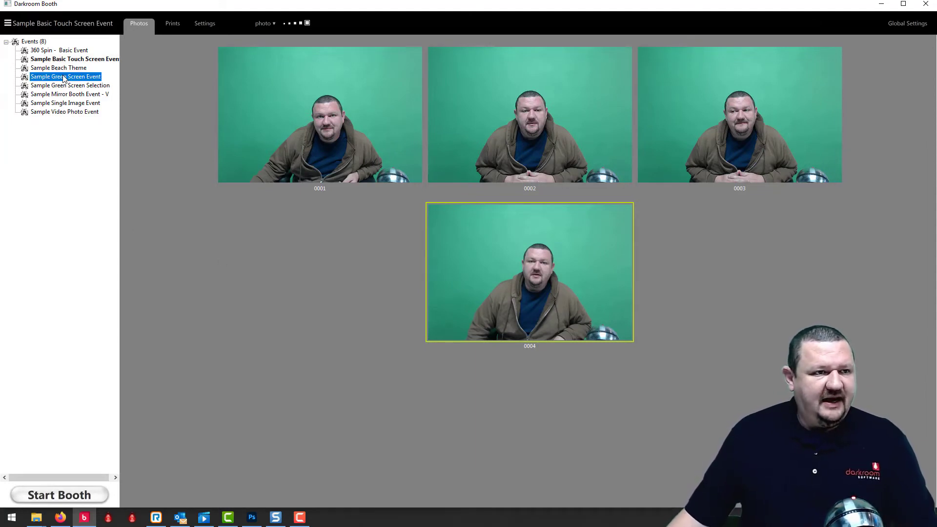
{"action": "left_click", "coordinate": [63, 87]}
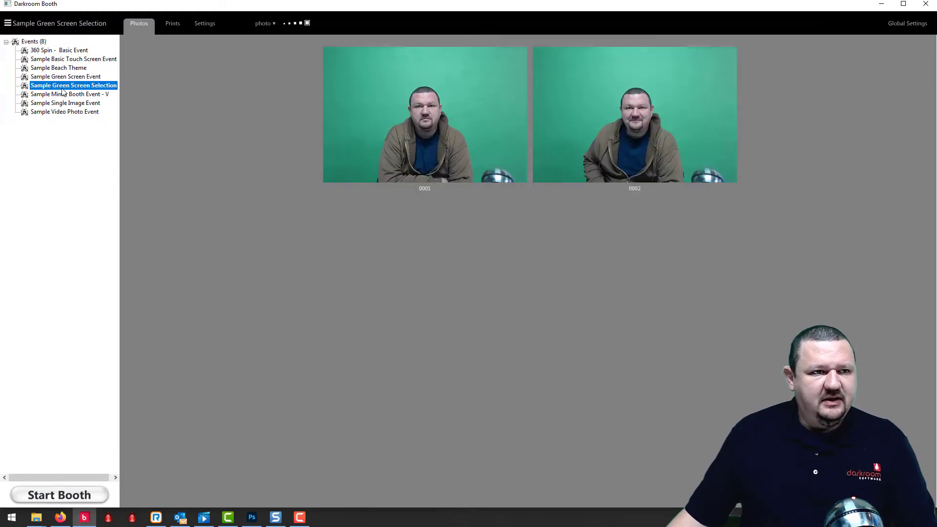
{"action": "left_click", "coordinate": [171, 25]}
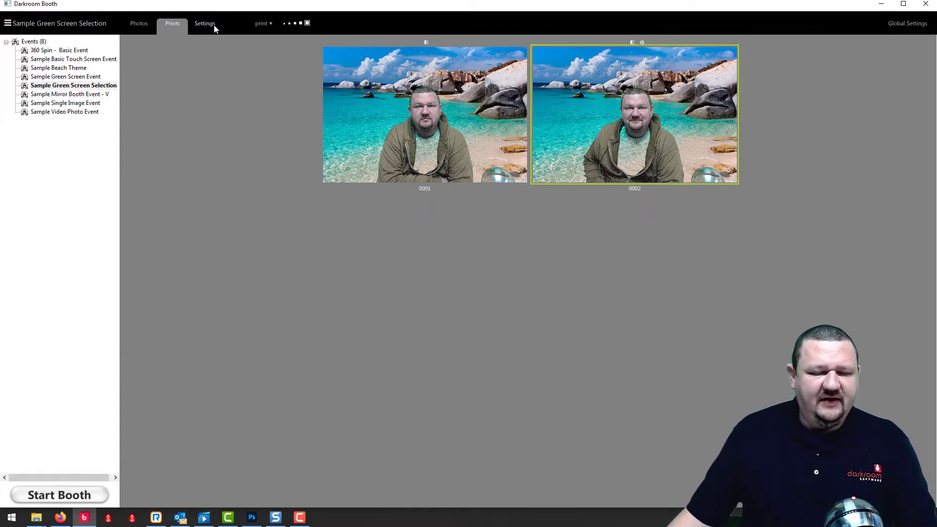
{"action": "double_click", "coordinate": [623, 106]}
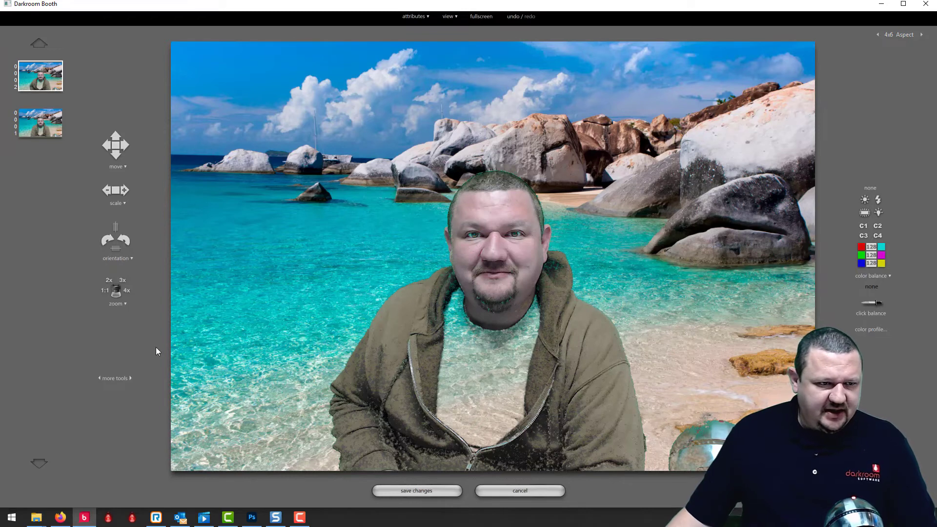
Step: Set the chroma key backdrop color of print 0002 to green
{"action": "left_click", "coordinate": [99, 378]}
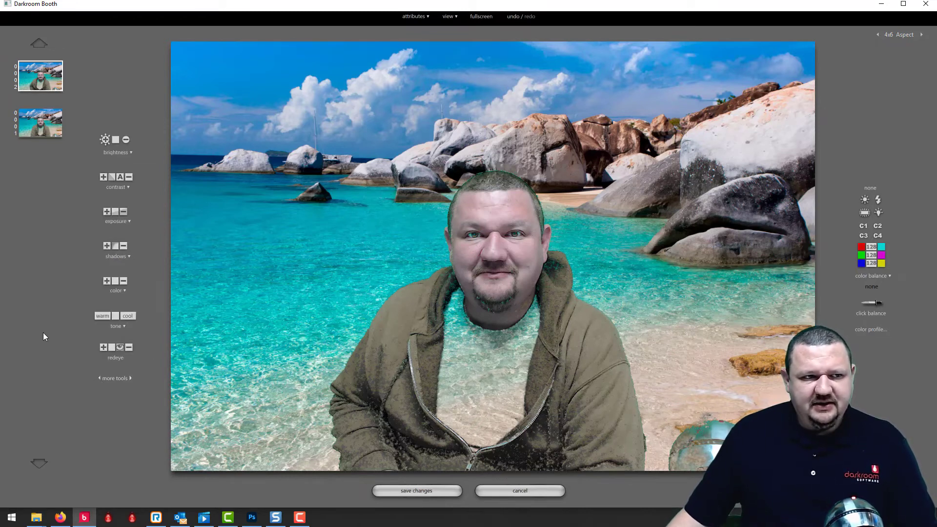
{"action": "left_click", "coordinate": [98, 378]}
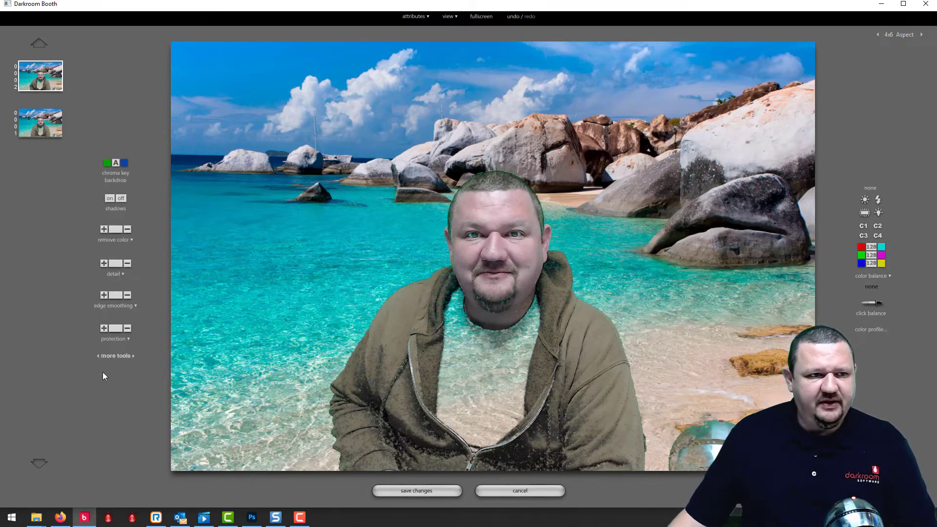
{"action": "left_click", "coordinate": [116, 162]}
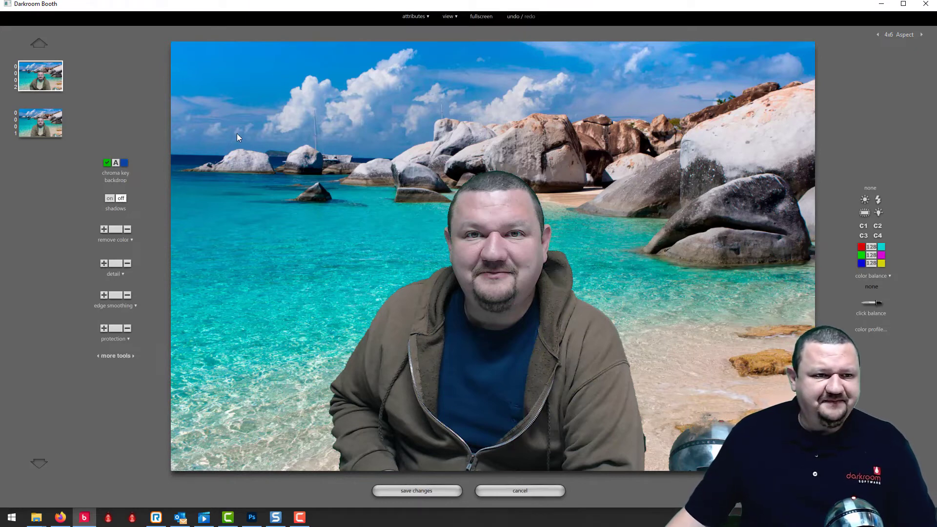
Step: Apply print 0002's current attributes to all images in the catalog and review the destinations for saving attributes
{"action": "left_click", "coordinate": [415, 16]}
{"action": "mouse_move", "coordinate": [428, 28]}
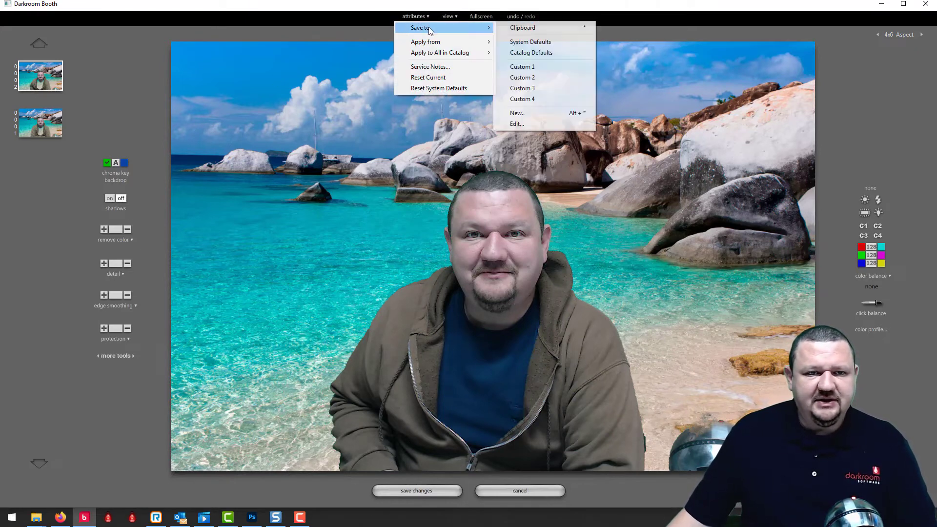
{"action": "mouse_move", "coordinate": [416, 56]}
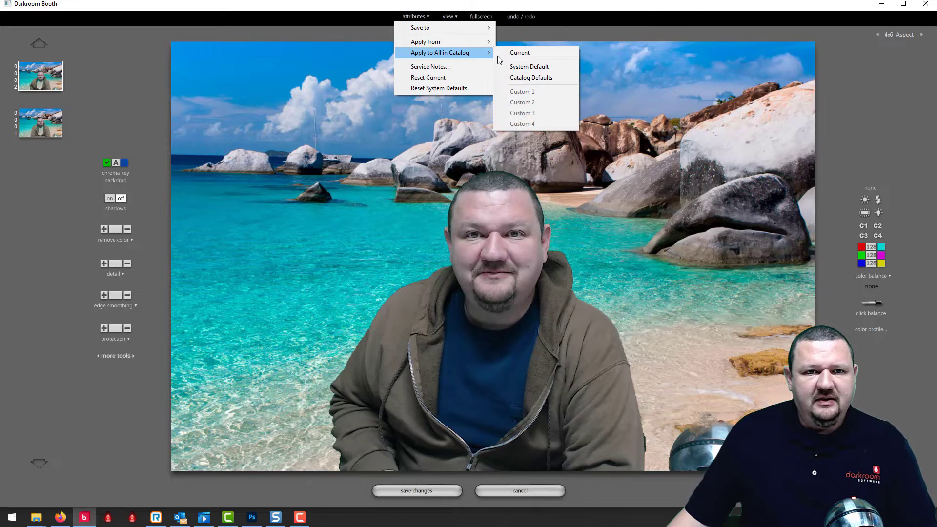
{"action": "left_click", "coordinate": [524, 59]}
{"action": "left_click", "coordinate": [488, 279]}
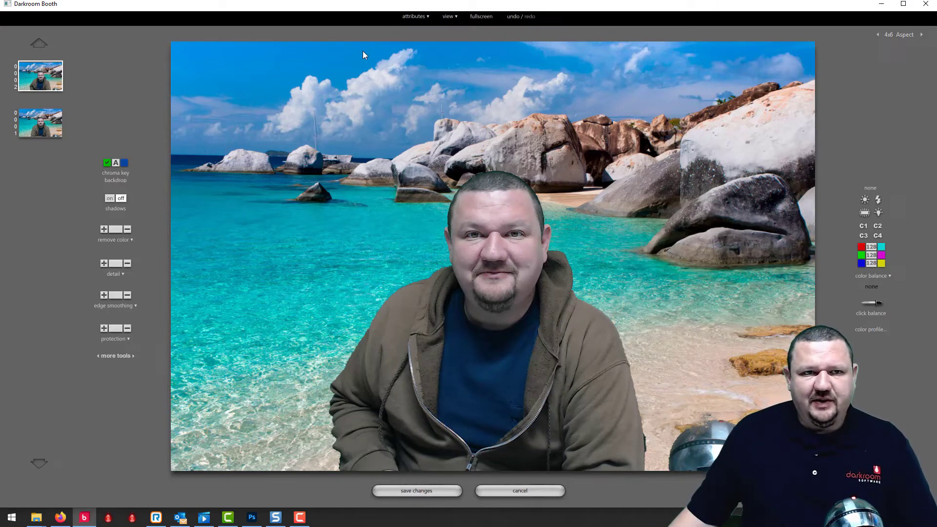
{"action": "left_click", "coordinate": [412, 16]}
{"action": "mouse_move", "coordinate": [418, 29]}
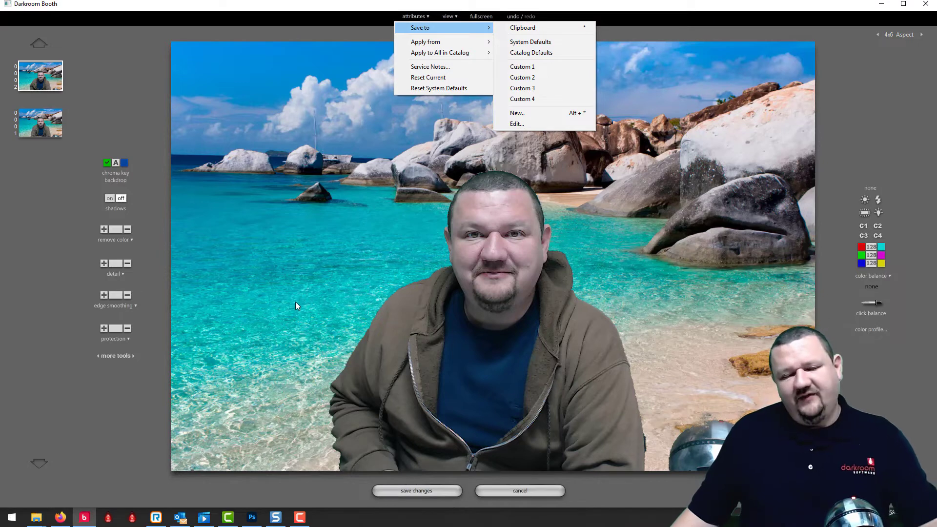
Step: Leave the print editor without saving and open the original photo 0002 for editing
{"action": "left_click", "coordinate": [514, 490]}
{"action": "left_click", "coordinate": [515, 490]}
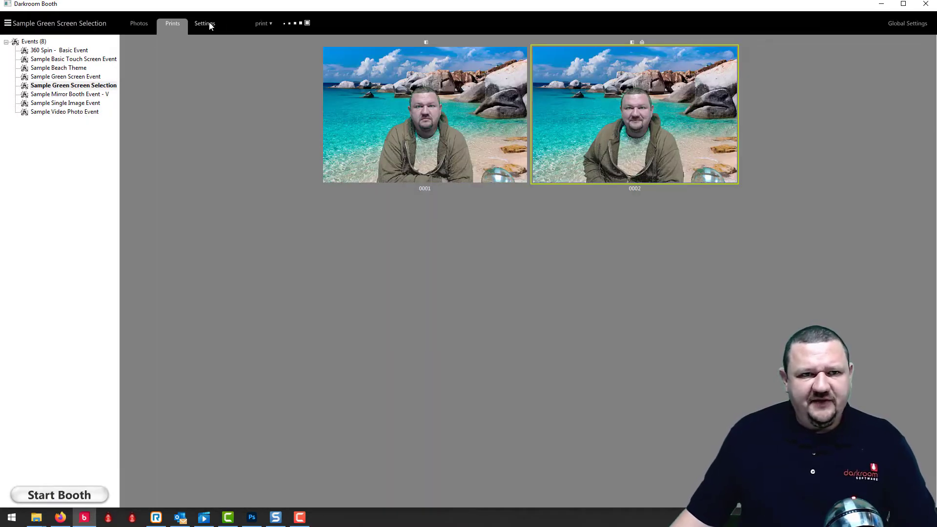
{"action": "left_click", "coordinate": [137, 23]}
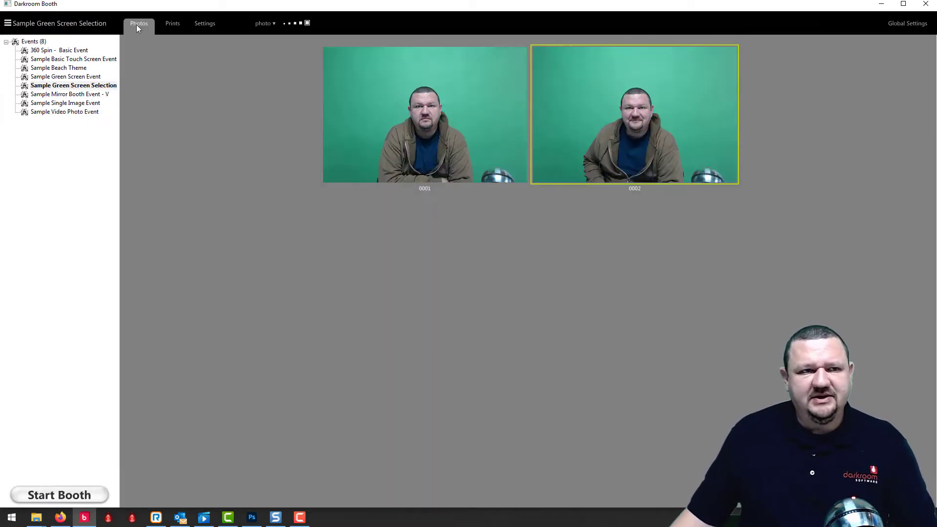
{"action": "double_click", "coordinate": [582, 71]}
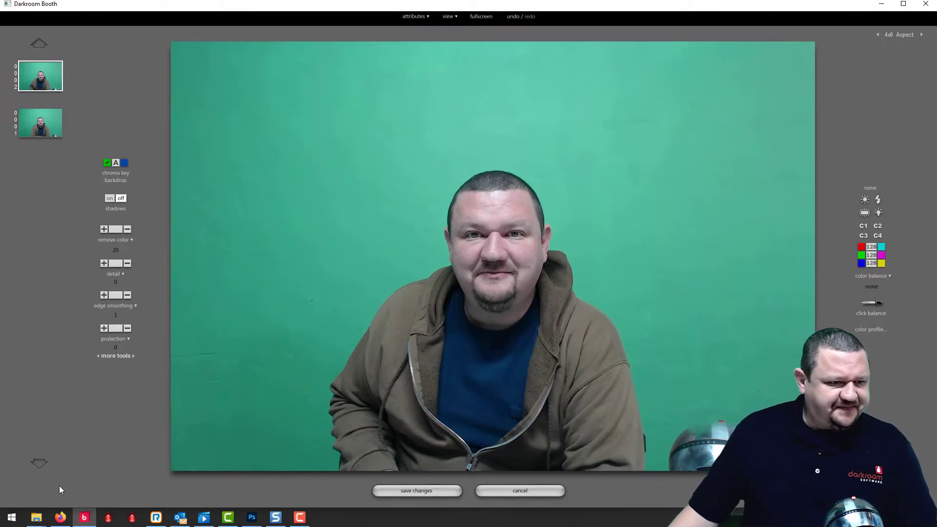
Step: Switch to Firefox, read the help article on creating custom filters and their attribute options, and return to Darkroom Booth
{"action": "mouse_move", "coordinate": [62, 522]}
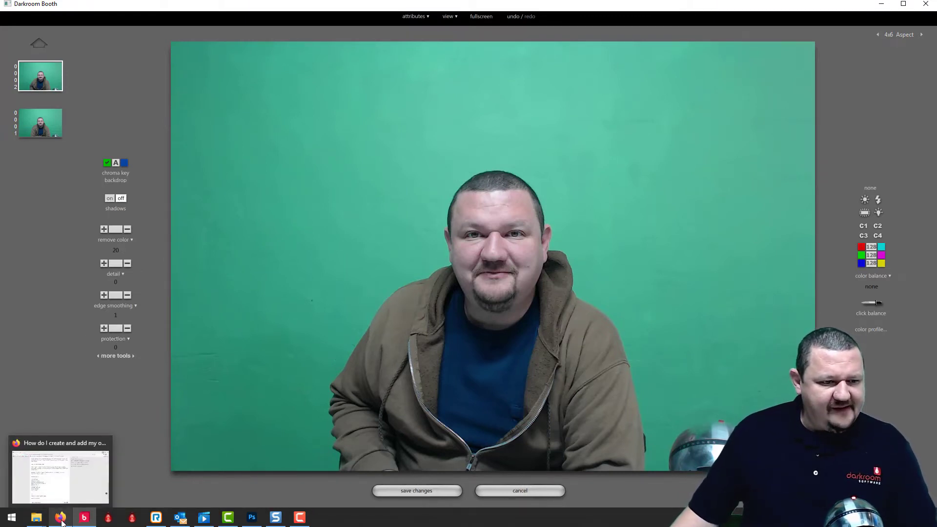
{"action": "left_click", "coordinate": [63, 522]}
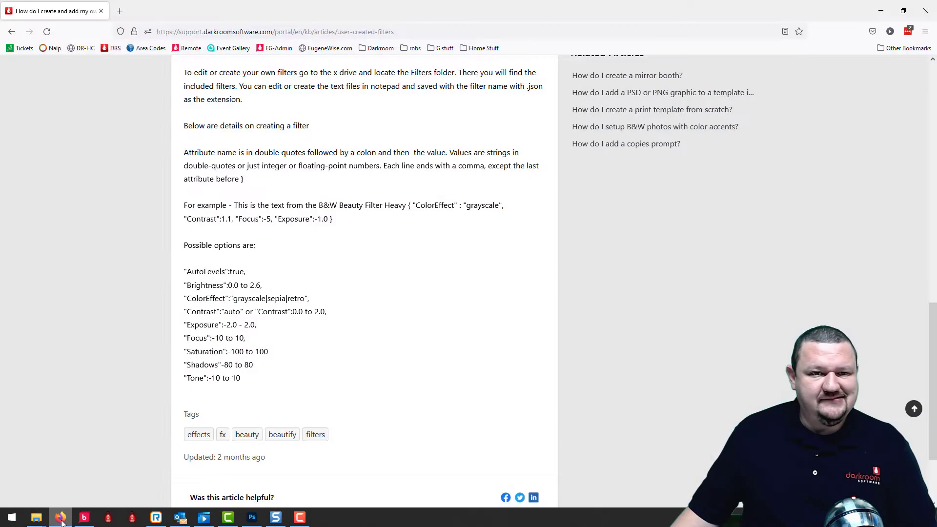
{"action": "scroll", "coordinate": [452, 233], "scroll_direction": "up", "scroll_amount": 3}
{"action": "scroll", "coordinate": [4, 259], "scroll_direction": "up", "scroll_amount": 4}
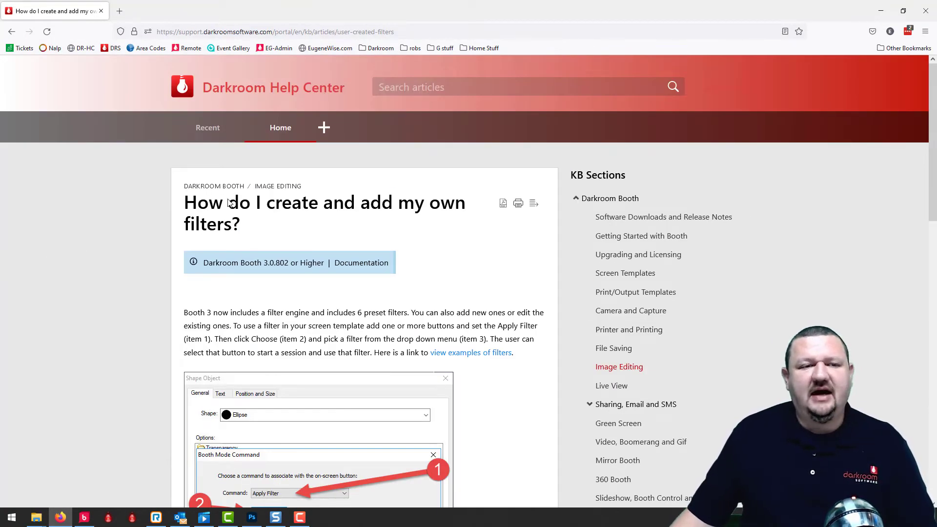
{"action": "scroll", "coordinate": [213, 215], "scroll_direction": "down", "scroll_amount": 5}
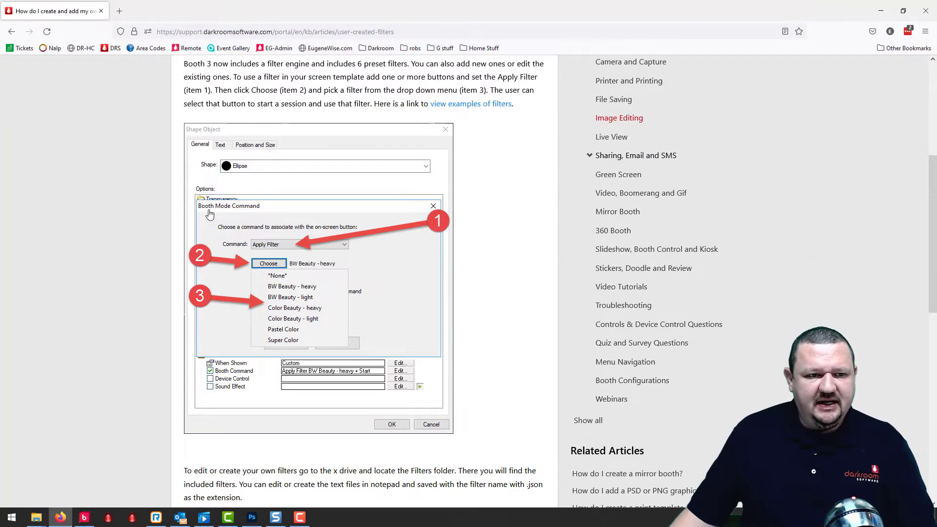
{"action": "scroll", "coordinate": [213, 215], "scroll_direction": "down", "scroll_amount": 9}
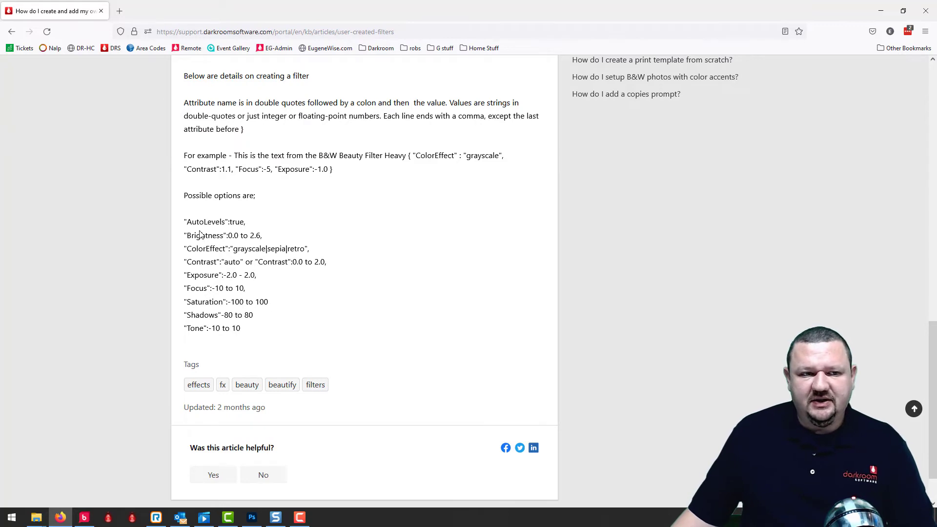
{"action": "scroll", "coordinate": [234, 276], "scroll_direction": "up", "scroll_amount": 3}
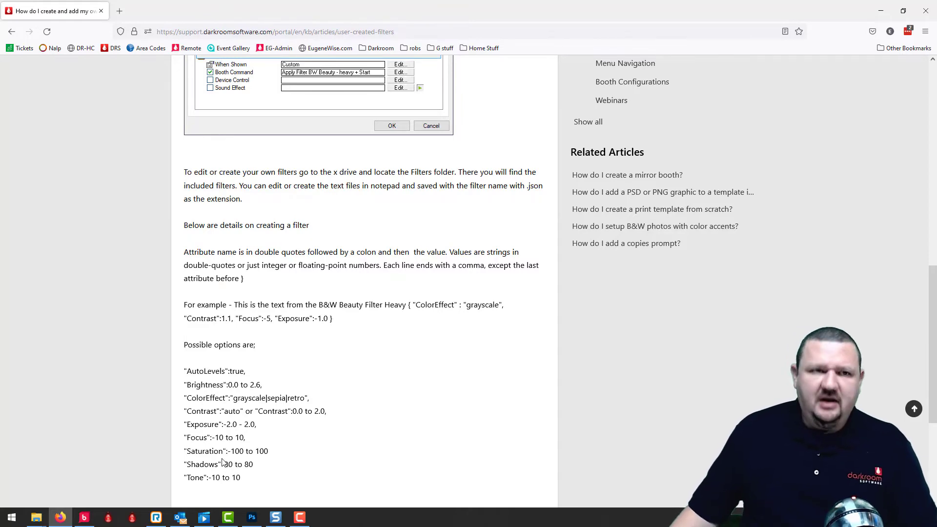
{"action": "scroll", "coordinate": [227, 445], "scroll_direction": "up", "scroll_amount": 6}
{"action": "scroll", "coordinate": [226, 447], "scroll_direction": "down", "scroll_amount": 4}
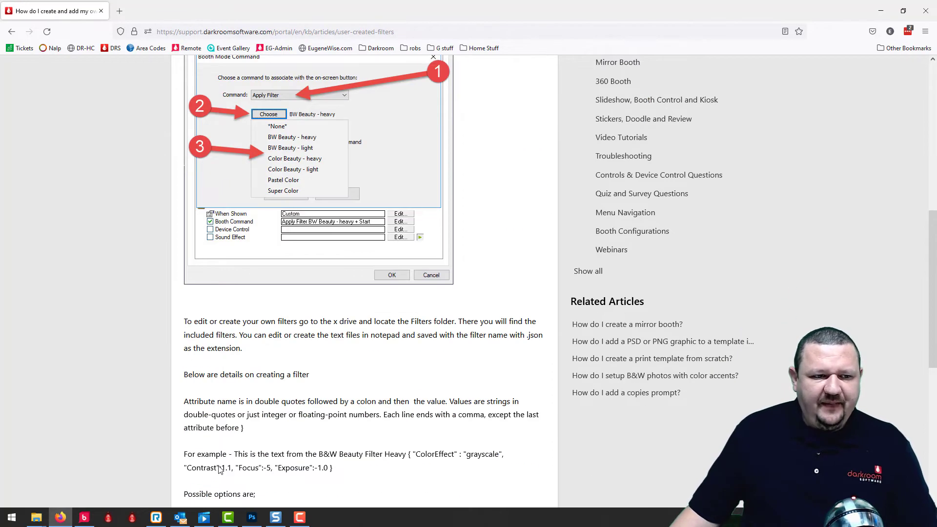
{"action": "scroll", "coordinate": [219, 439], "scroll_direction": "down", "scroll_amount": 5}
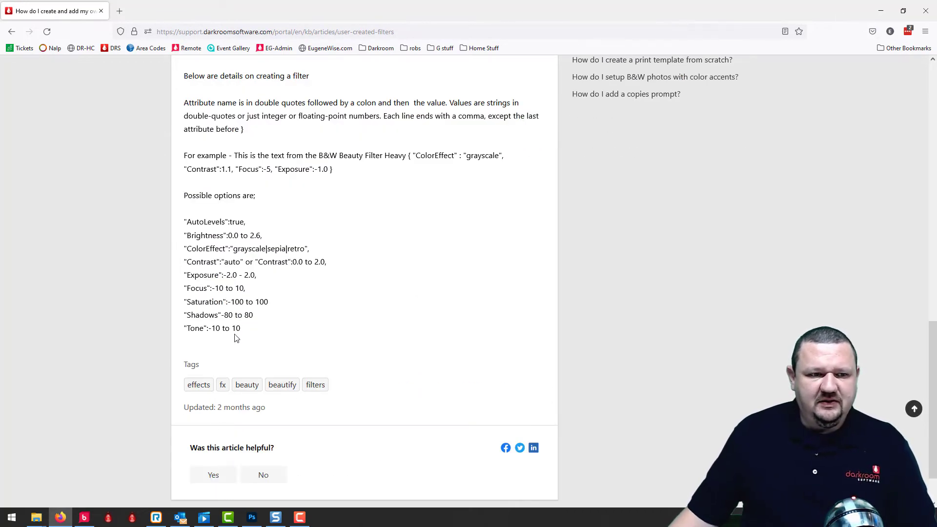
{"action": "left_click", "coordinate": [881, 10]}
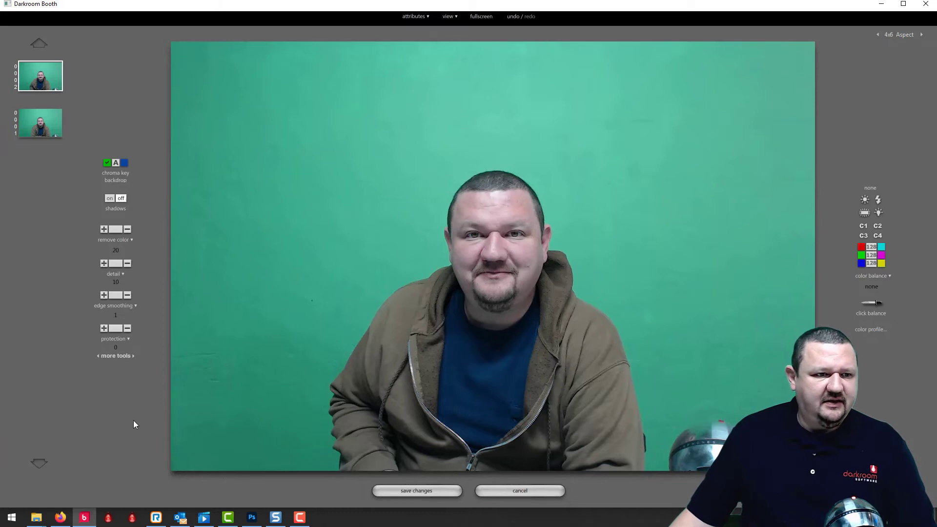
Step: Try an exposure of 0.25, a contrast of 0.60 and a tone of 10 on photo 0002
{"action": "left_click", "coordinate": [98, 355]}
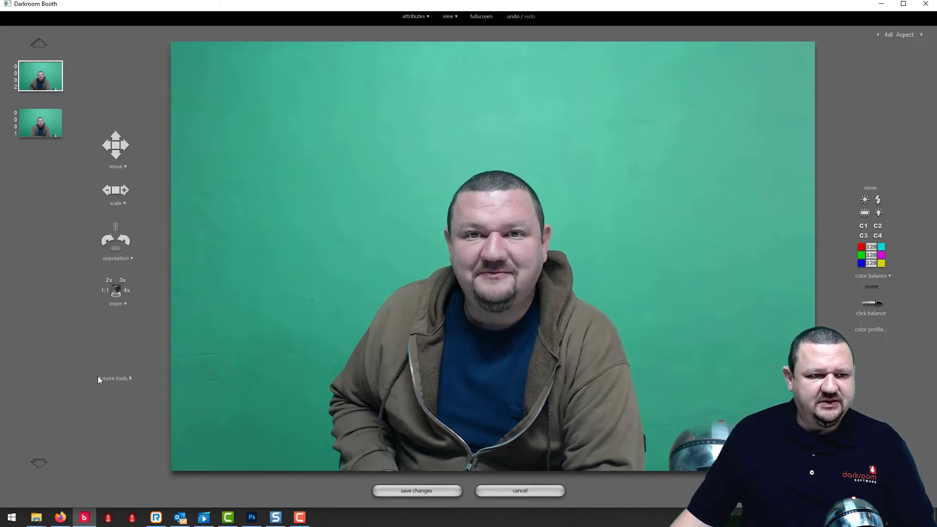
{"action": "left_click", "coordinate": [99, 378]}
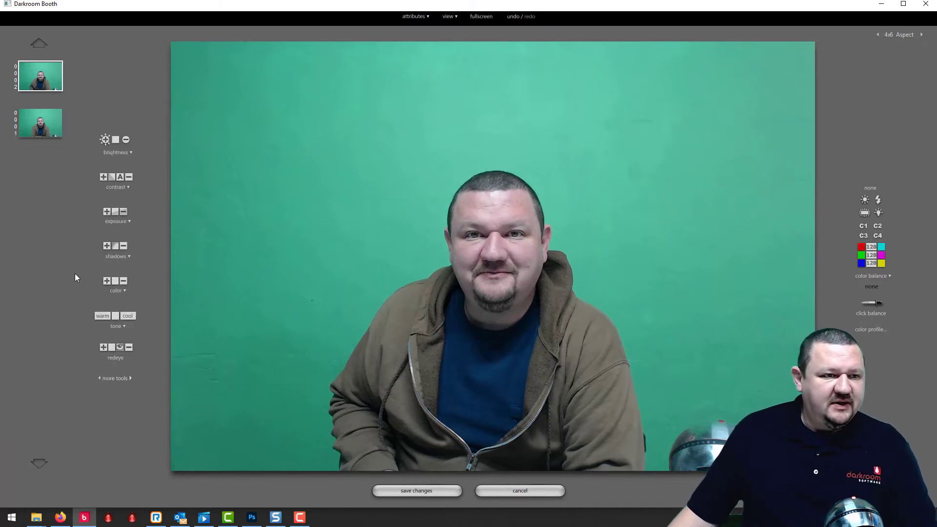
{"action": "left_click", "coordinate": [106, 211]}
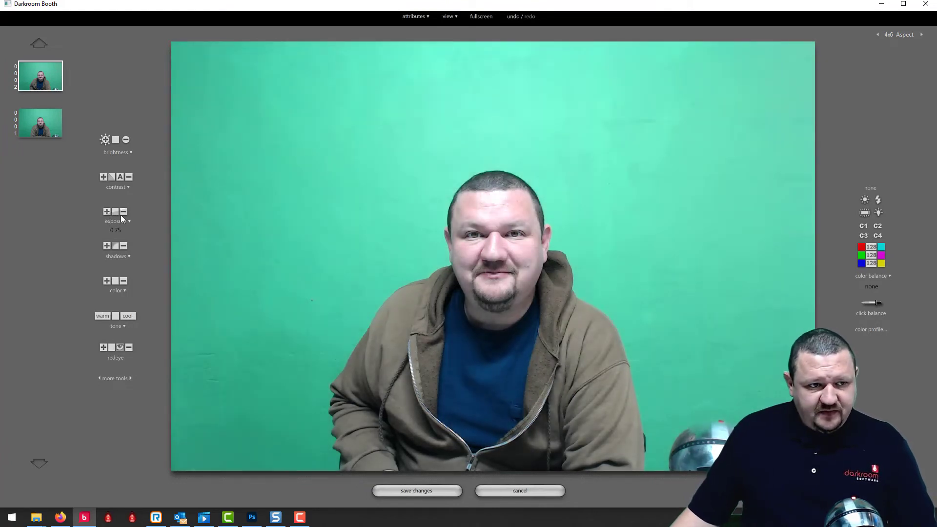
{"action": "left_click", "coordinate": [123, 212]}
{"action": "left_click", "coordinate": [123, 212]}
{"action": "left_click", "coordinate": [128, 175]}
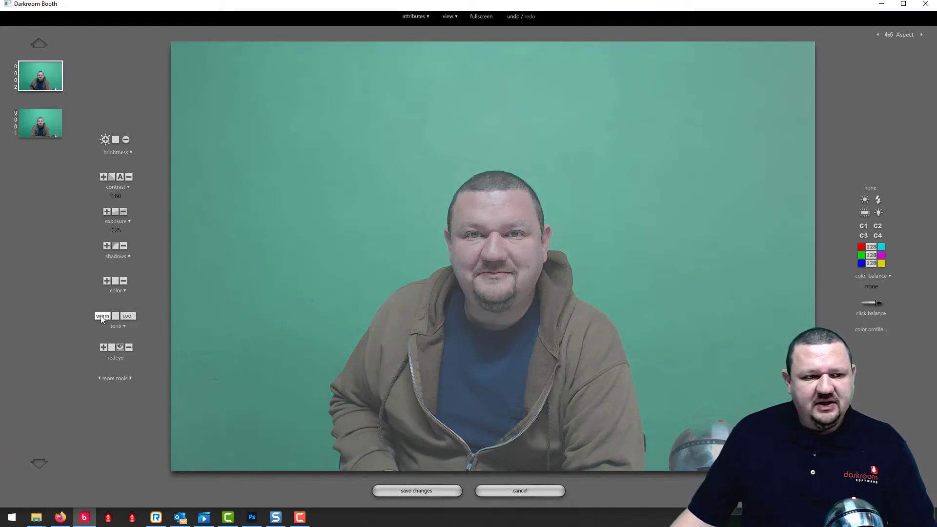
{"action": "left_click", "coordinate": [116, 326]}
{"action": "left_click", "coordinate": [100, 337]}
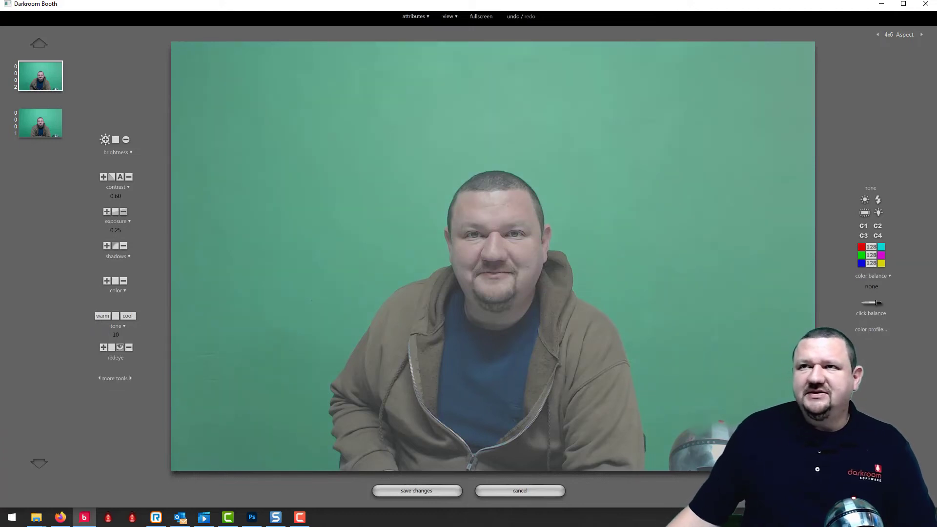
Step: In File Explorer, open BW Beauty - heavy.json from drive X's Filters folder in Notepad, without making it the default for .json files
{"action": "left_click_drag", "start_coordinate": [936, 0], "coordinate": [696, 166]}
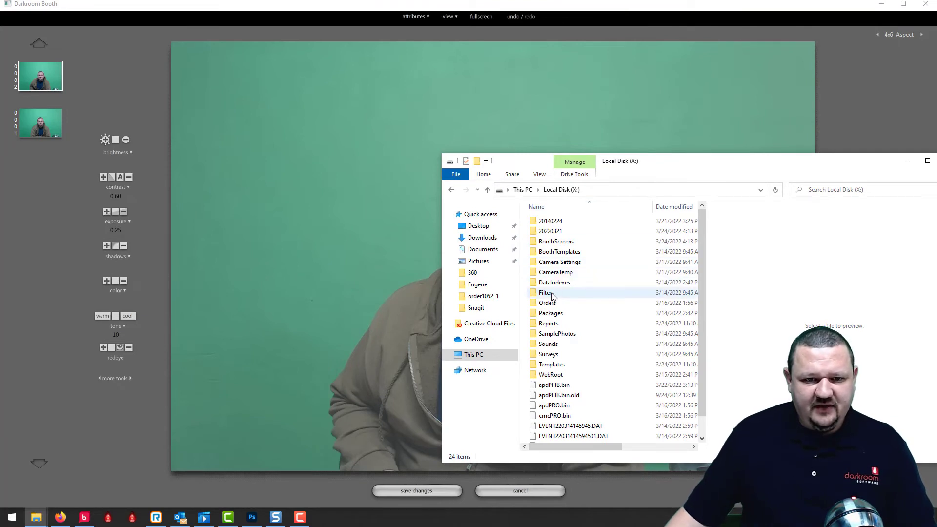
{"action": "double_click", "coordinate": [546, 292]}
{"action": "left_click", "coordinate": [563, 223]}
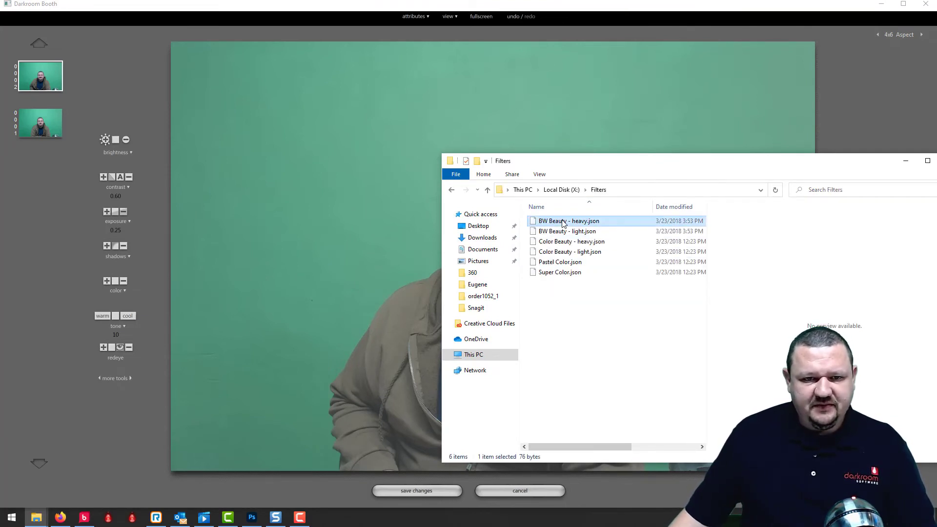
{"action": "double_click", "coordinate": [564, 223]}
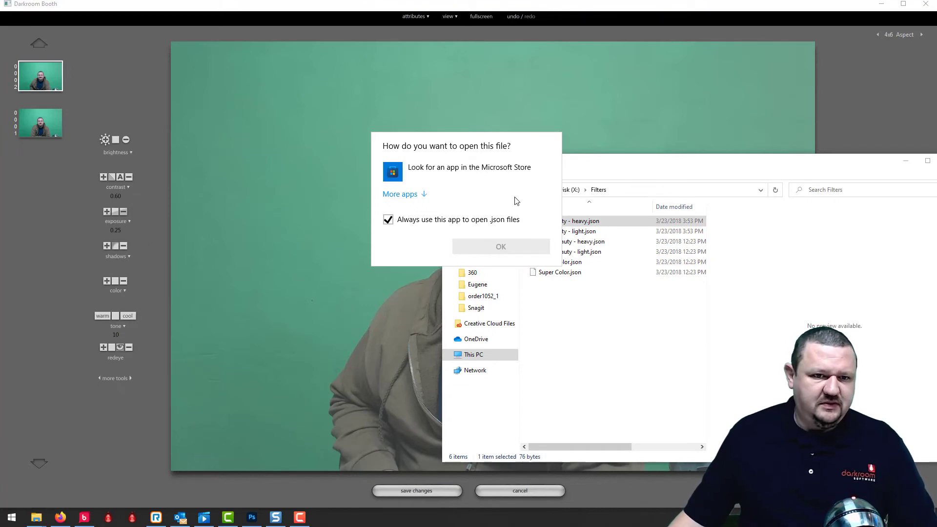
{"action": "left_click", "coordinate": [416, 220]}
{"action": "left_click", "coordinate": [411, 195]}
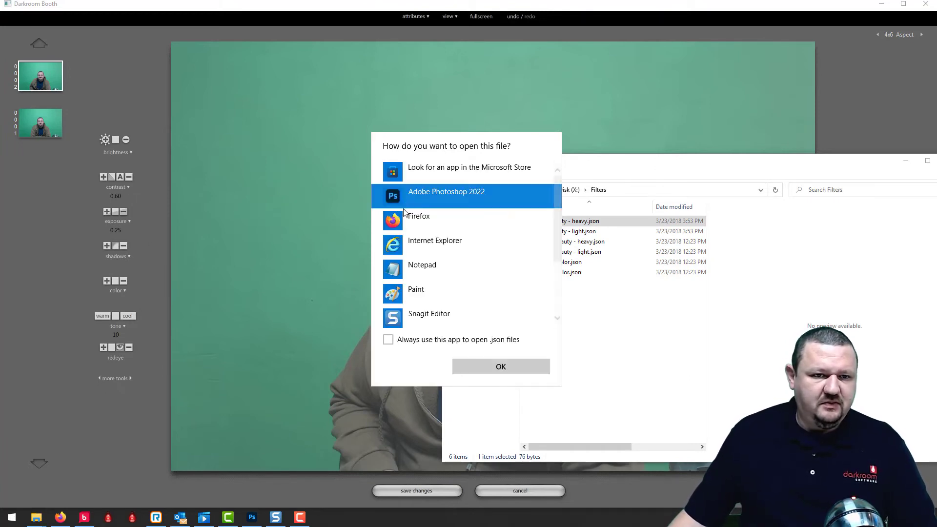
{"action": "left_click", "coordinate": [403, 274]}
{"action": "left_click", "coordinate": [459, 367]}
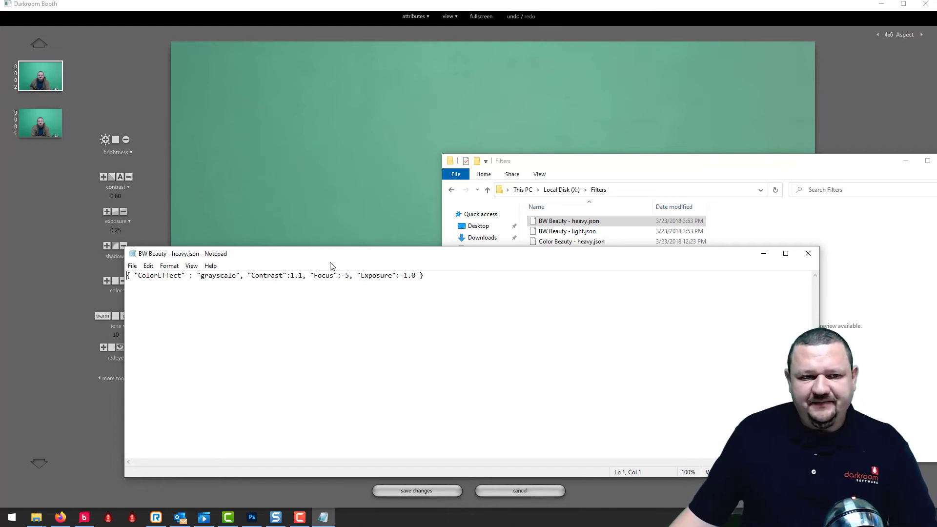
Step: Examine the filter text, close it with the Filters folder, and discard the adjustments to photo 0002
{"action": "left_click_drag", "start_coordinate": [332, 259], "coordinate": [498, 276]}
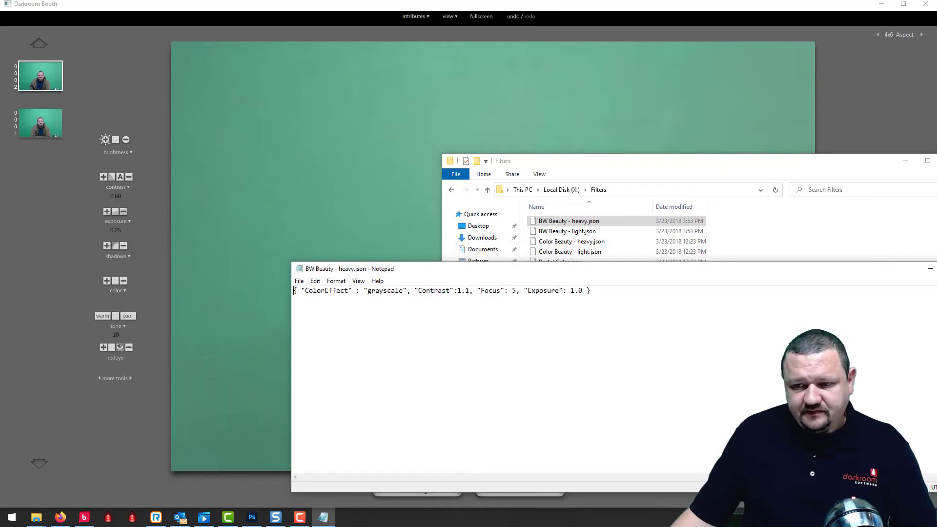
{"action": "key", "text": "alt+F4"}
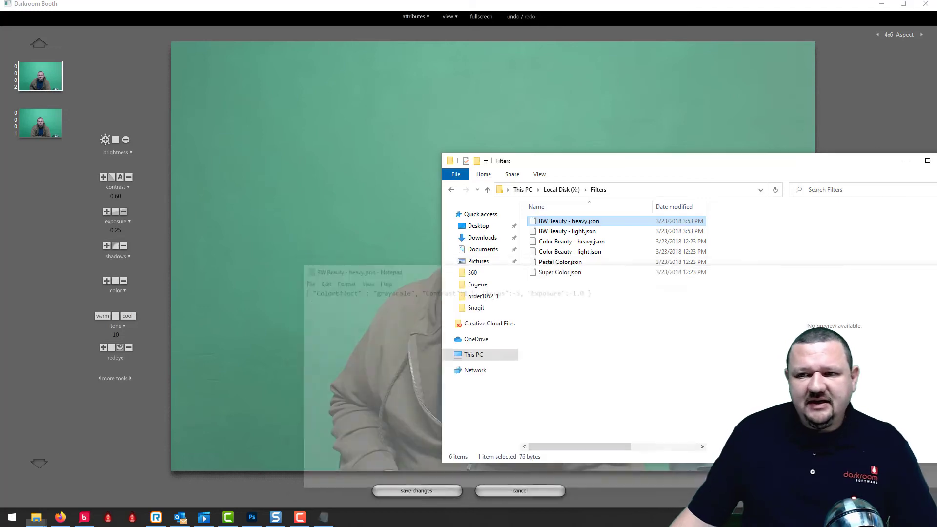
{"action": "key", "text": "alt+F4"}
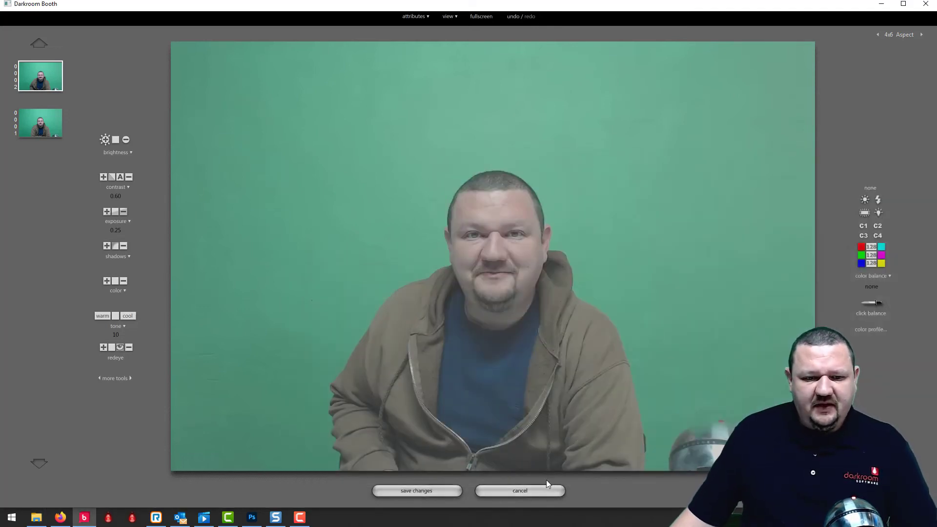
{"action": "left_click", "coordinate": [520, 492]}
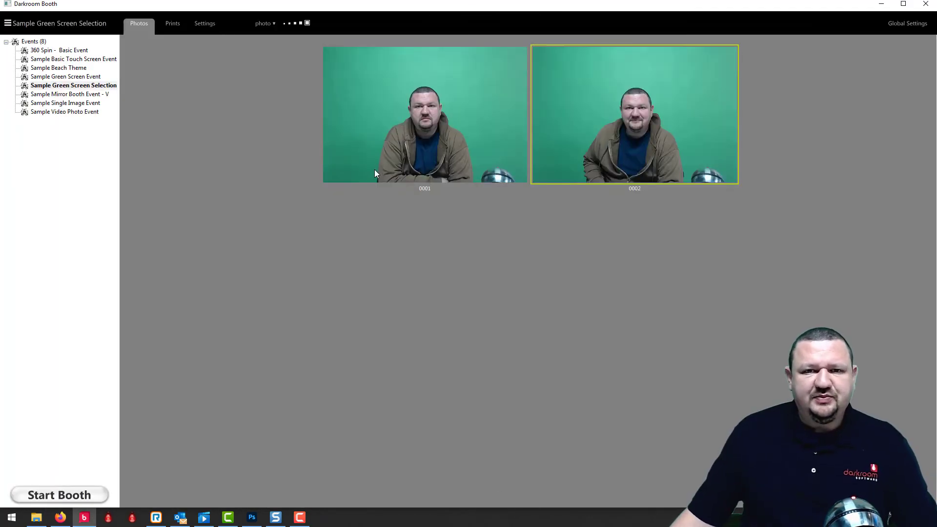